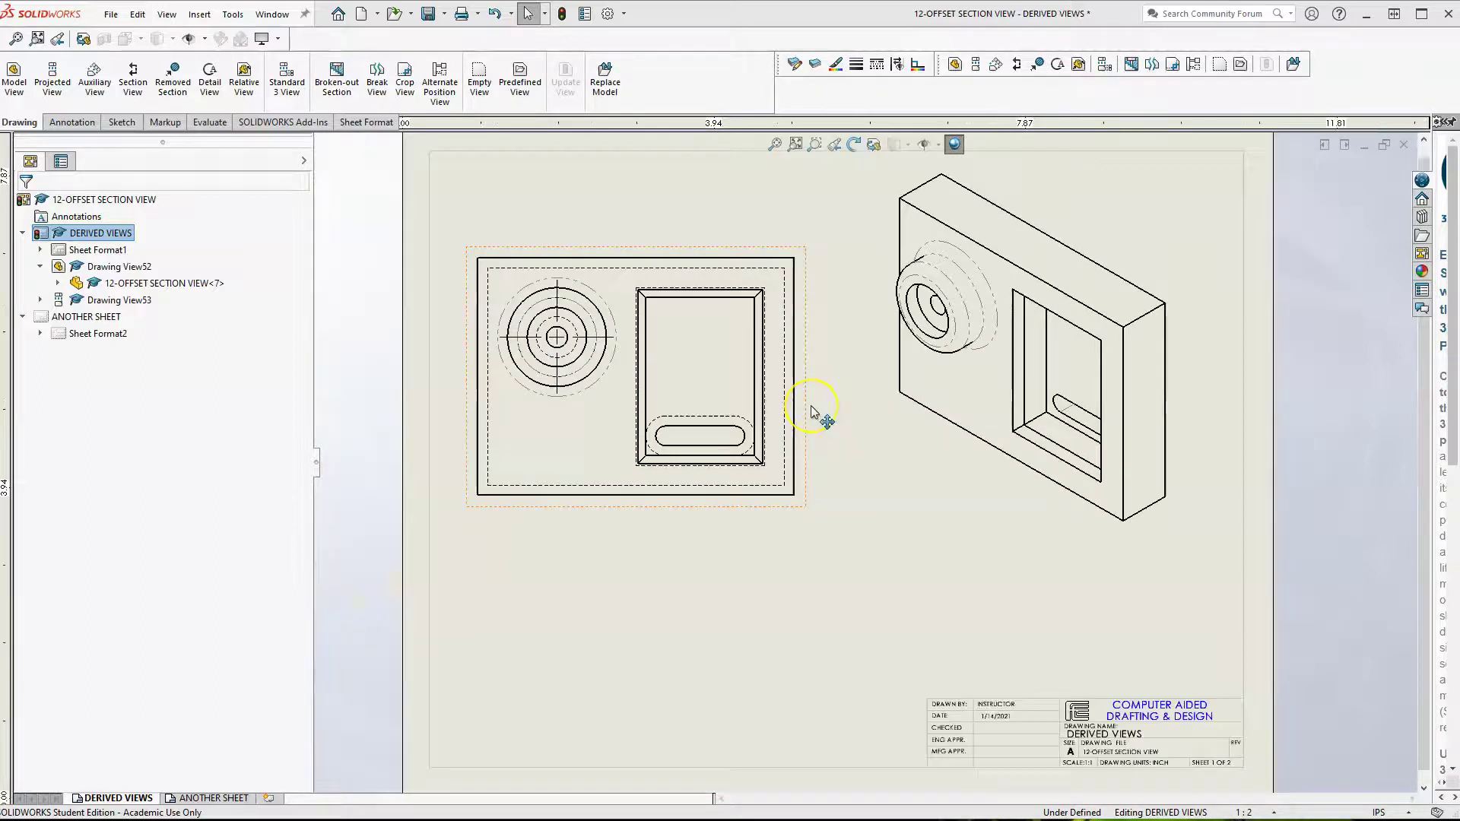
pyautogui.scroll(-3, 812, 411)
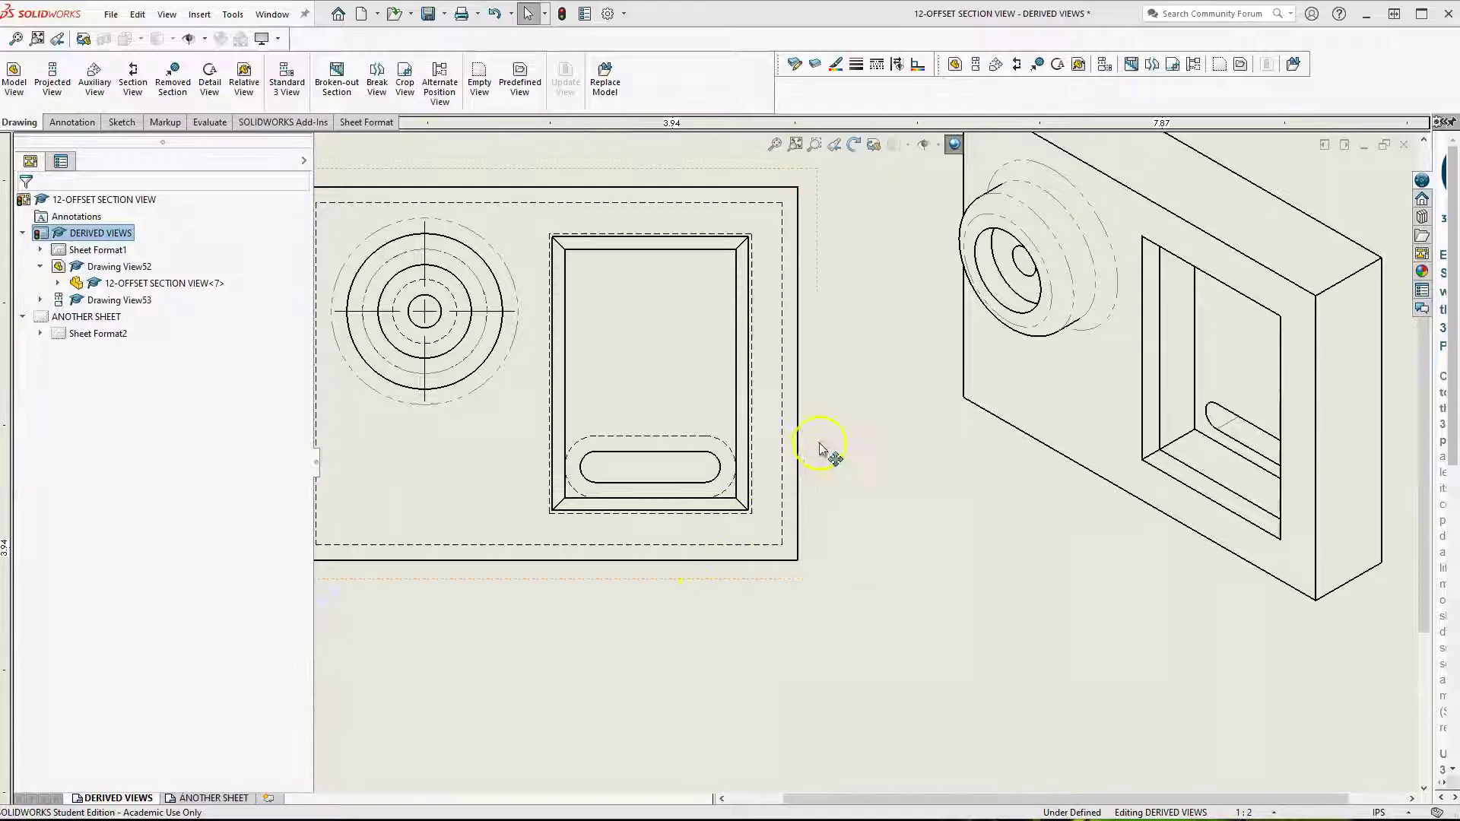
# Start a section view with a horizontal cutting line through the circle centre.
pyautogui.moveTo(873, 407); pyautogui.dragTo(968, 489, button='middle')
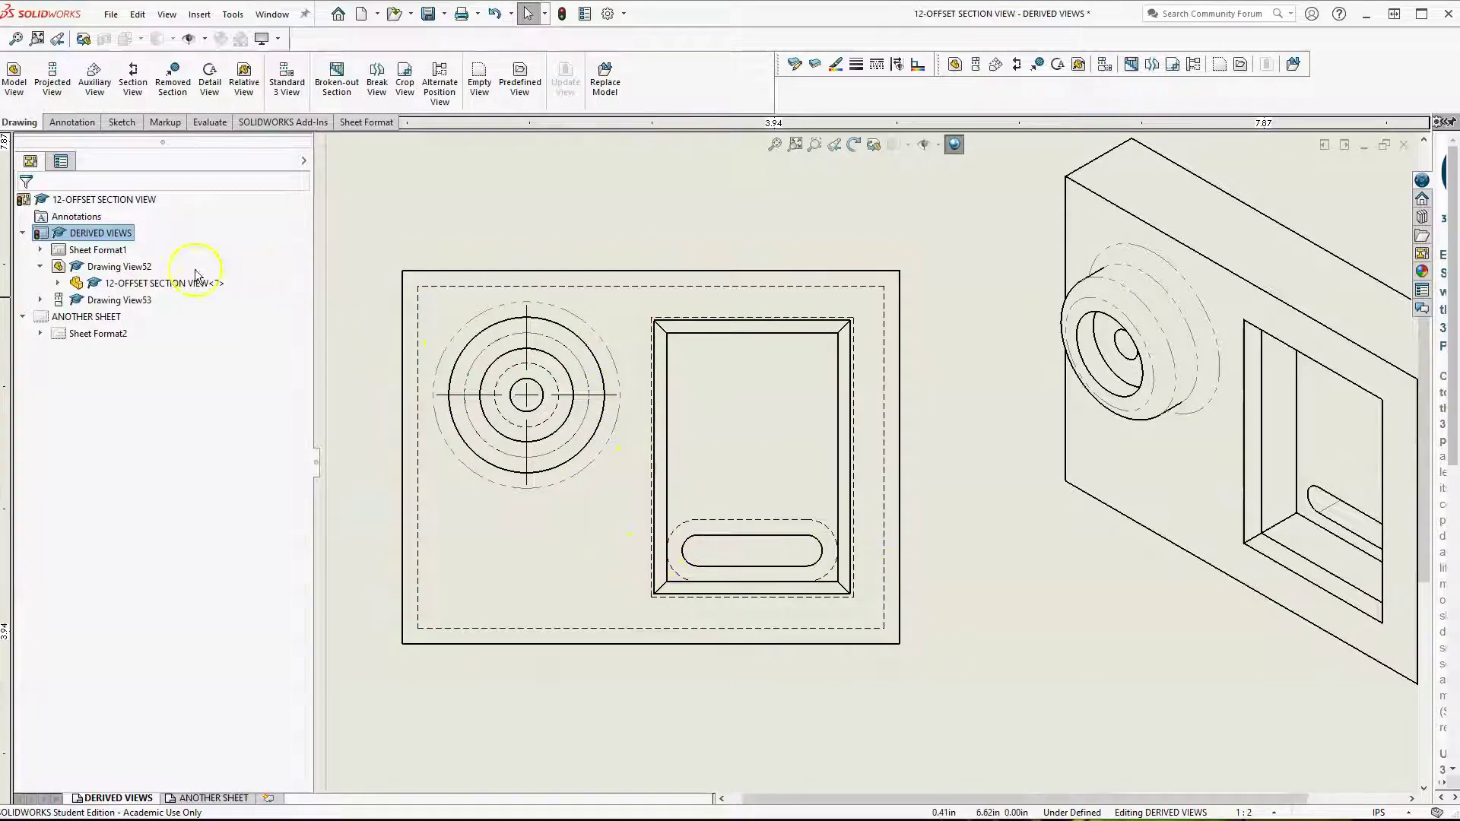
pyautogui.click(131, 86)
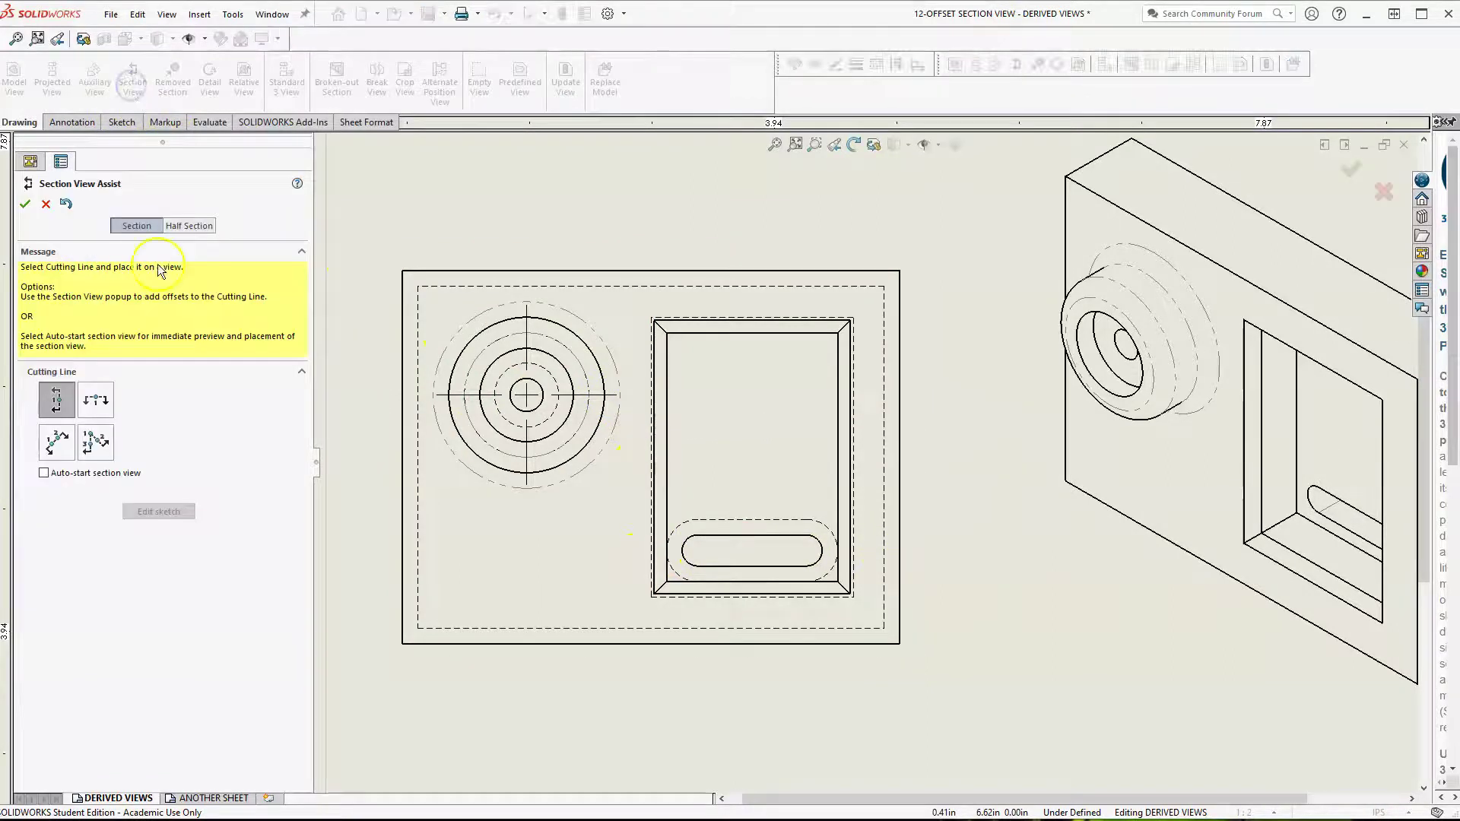
pyautogui.click(104, 452)
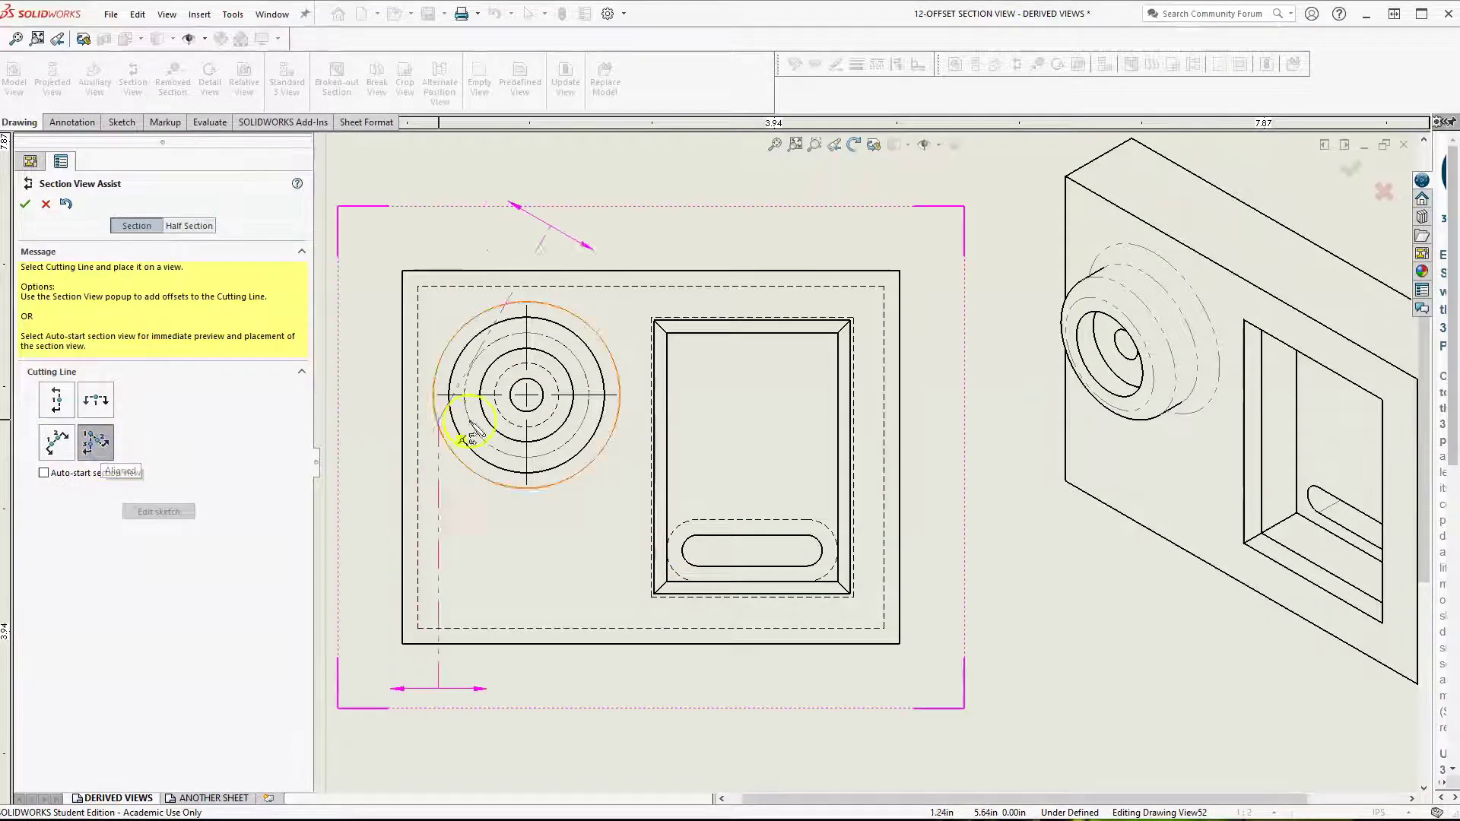
pyautogui.click(527, 396)
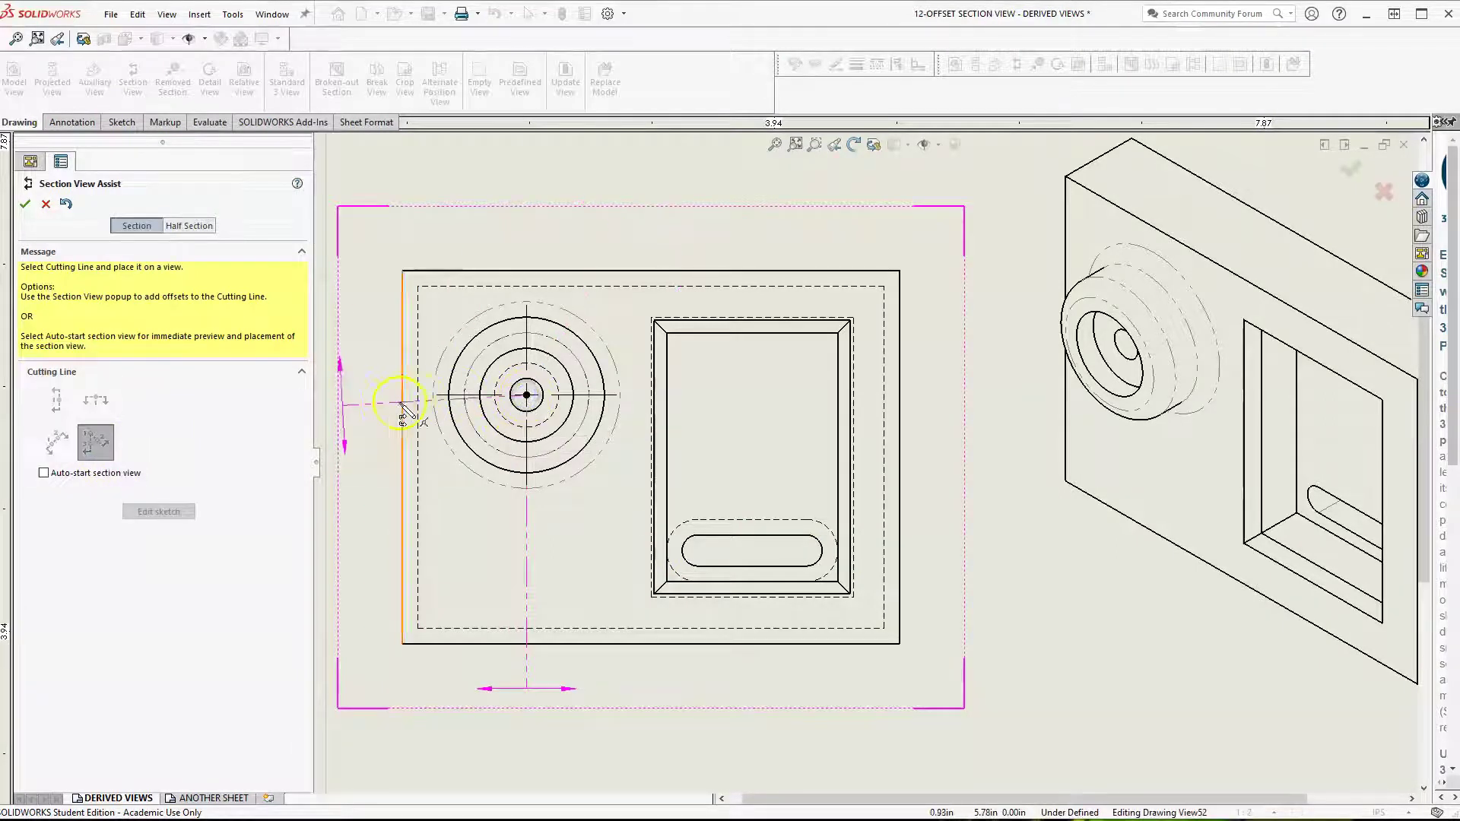
pyautogui.click(382, 397)
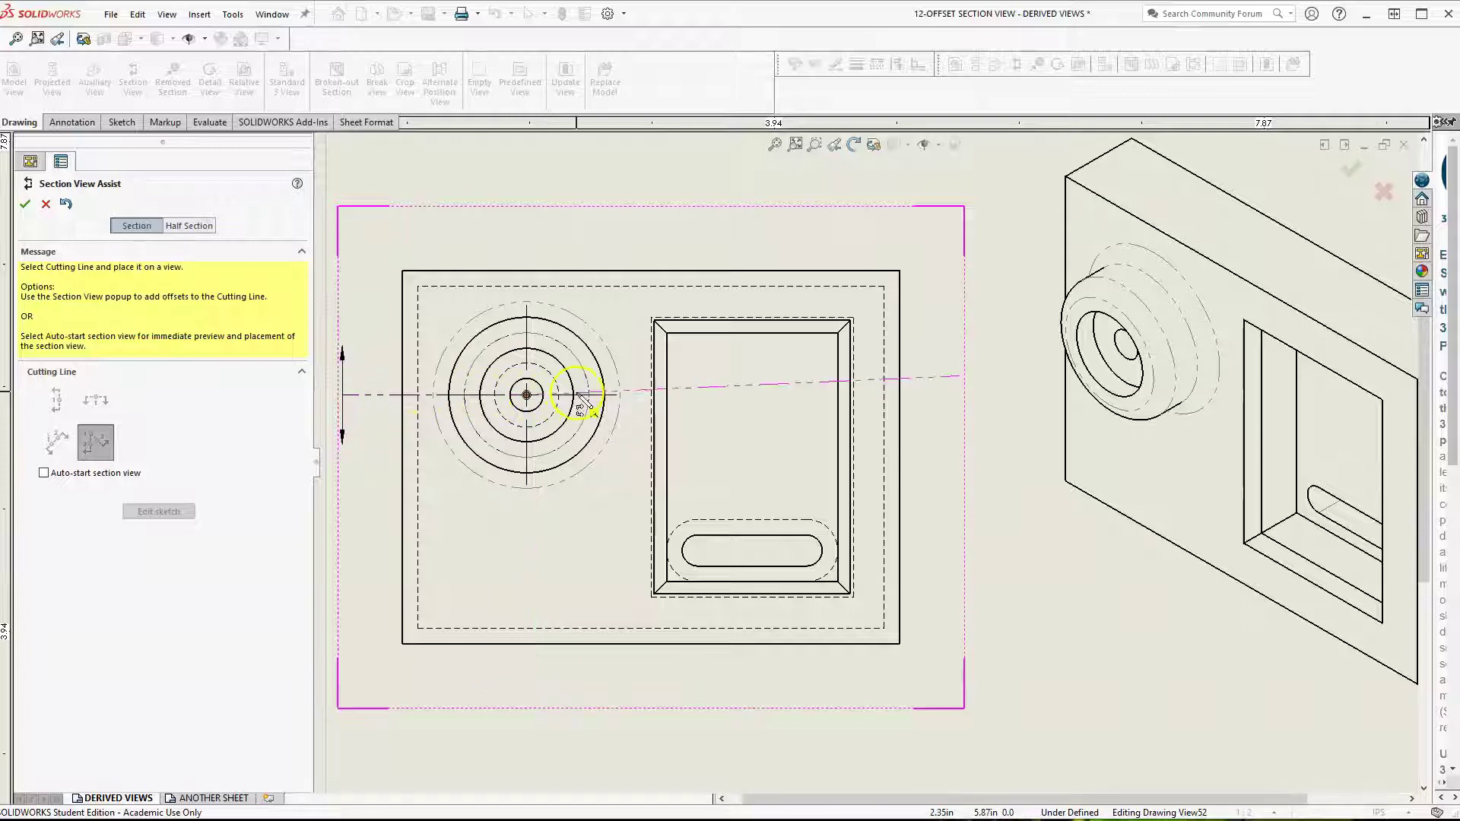
pyautogui.click(632, 395)
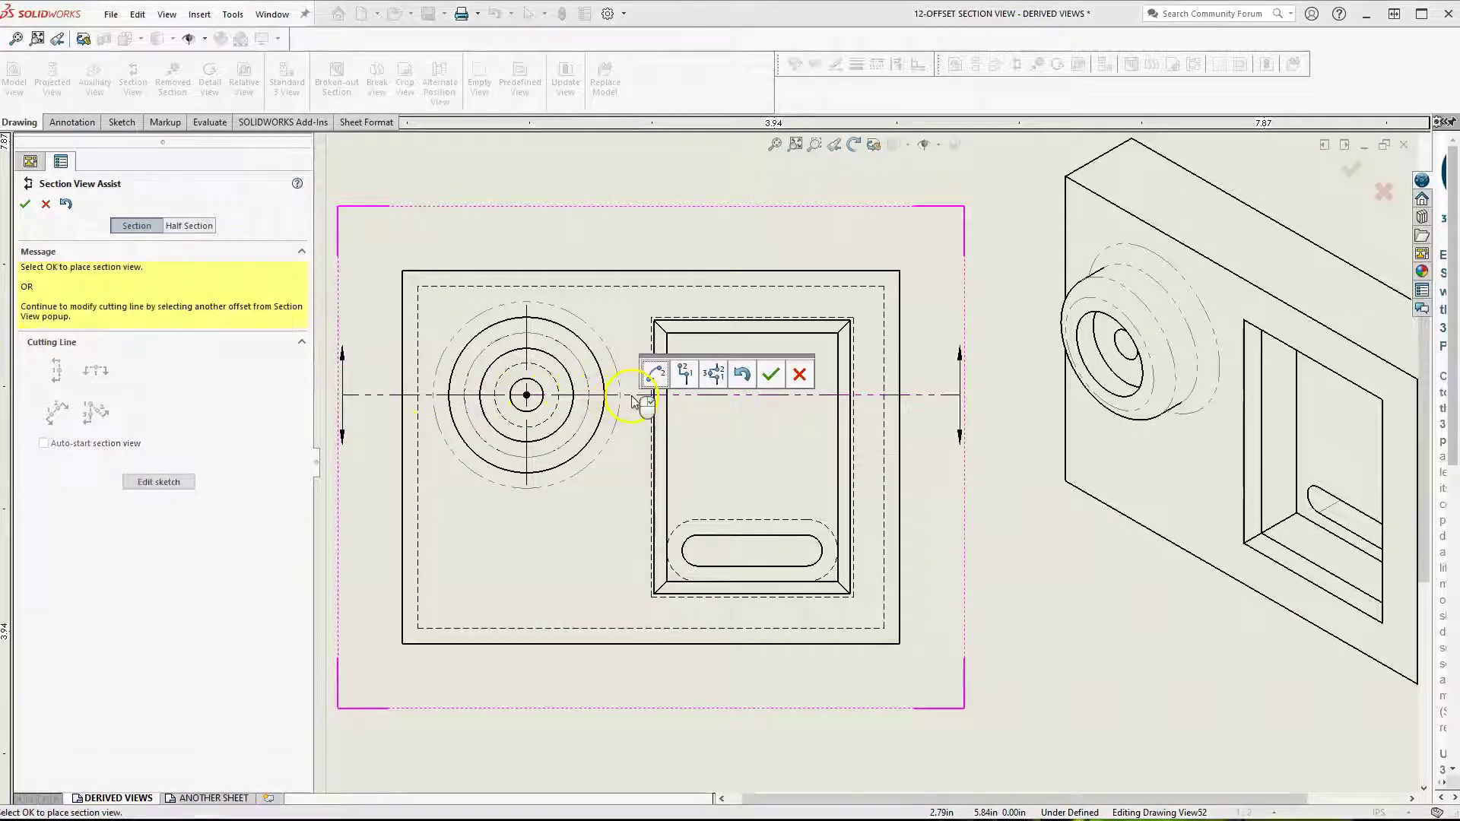
# Add a single offset that steps the cutting line down through the slot.
pyautogui.click(688, 375)
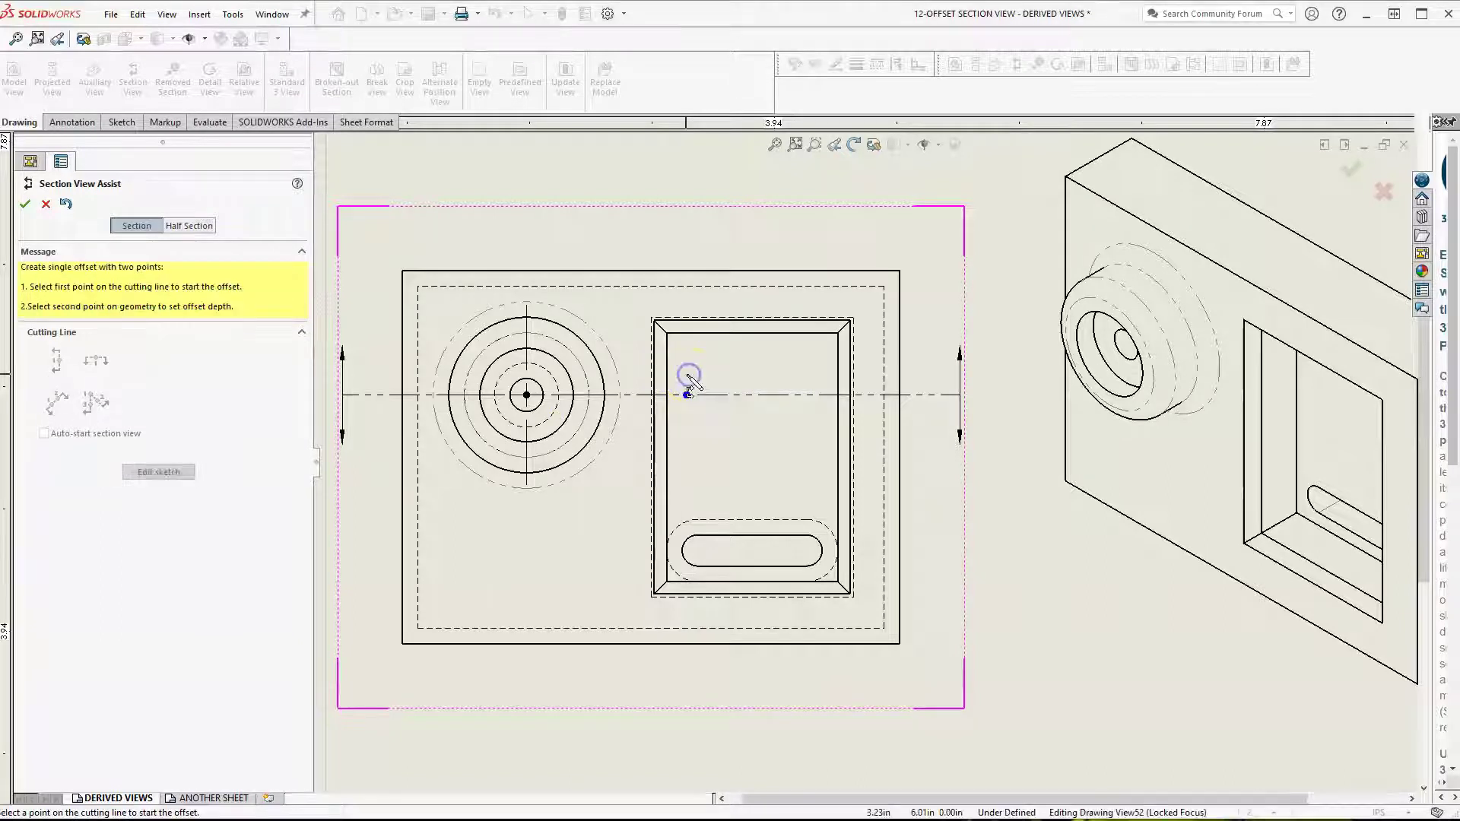
pyautogui.click(639, 395)
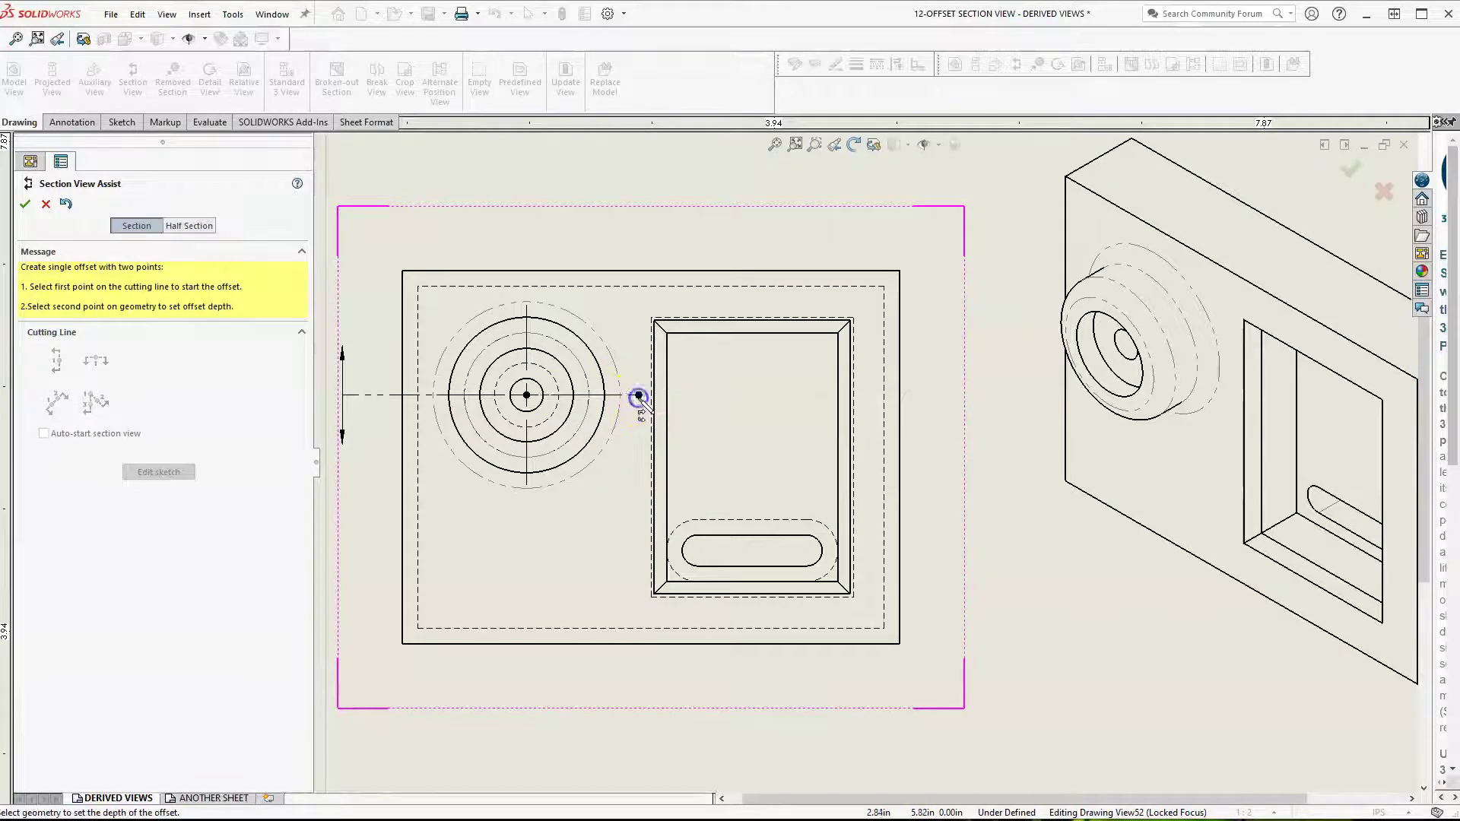
pyautogui.click(639, 434)
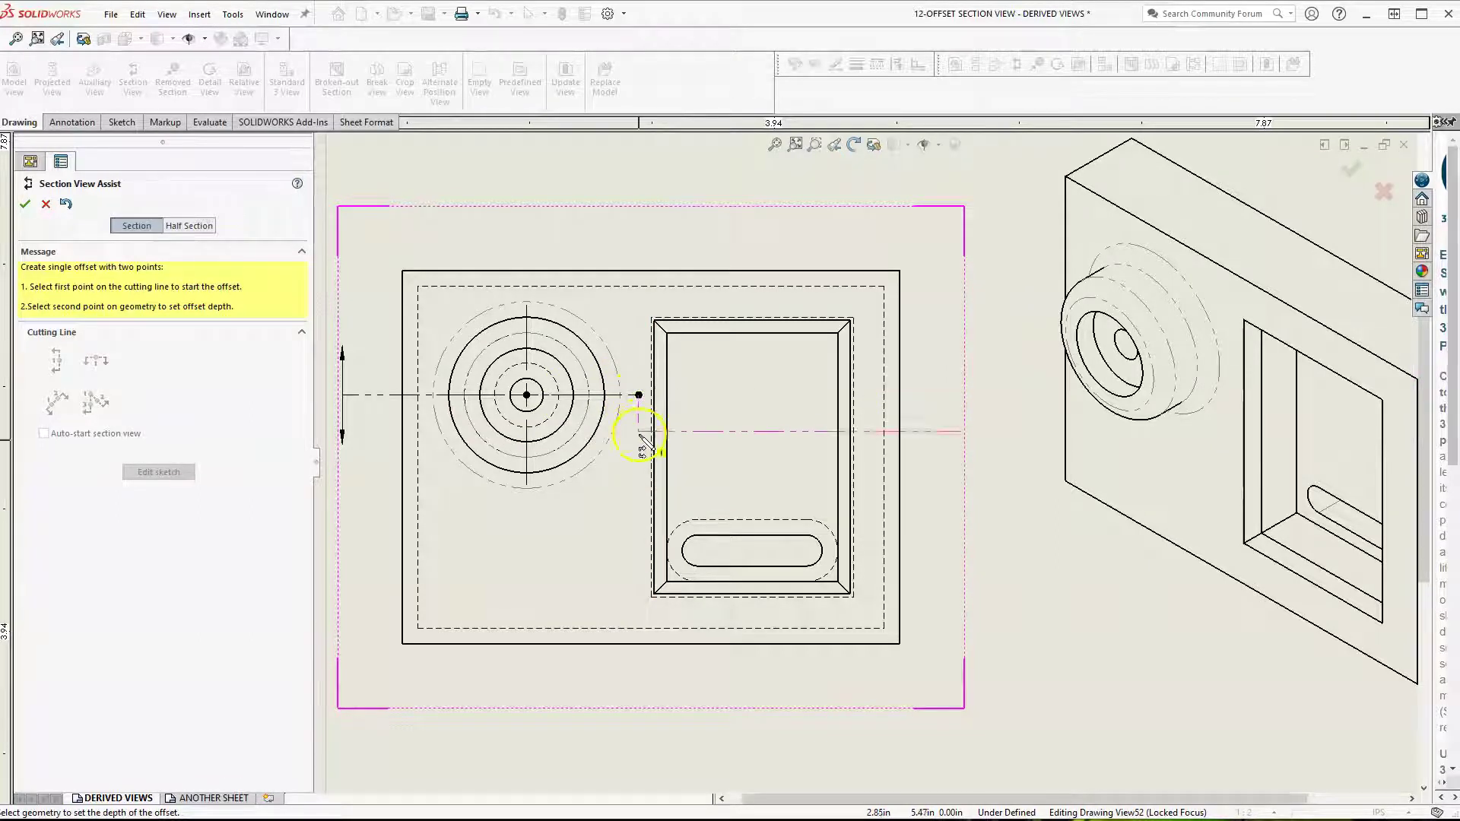
pyautogui.click(700, 552)
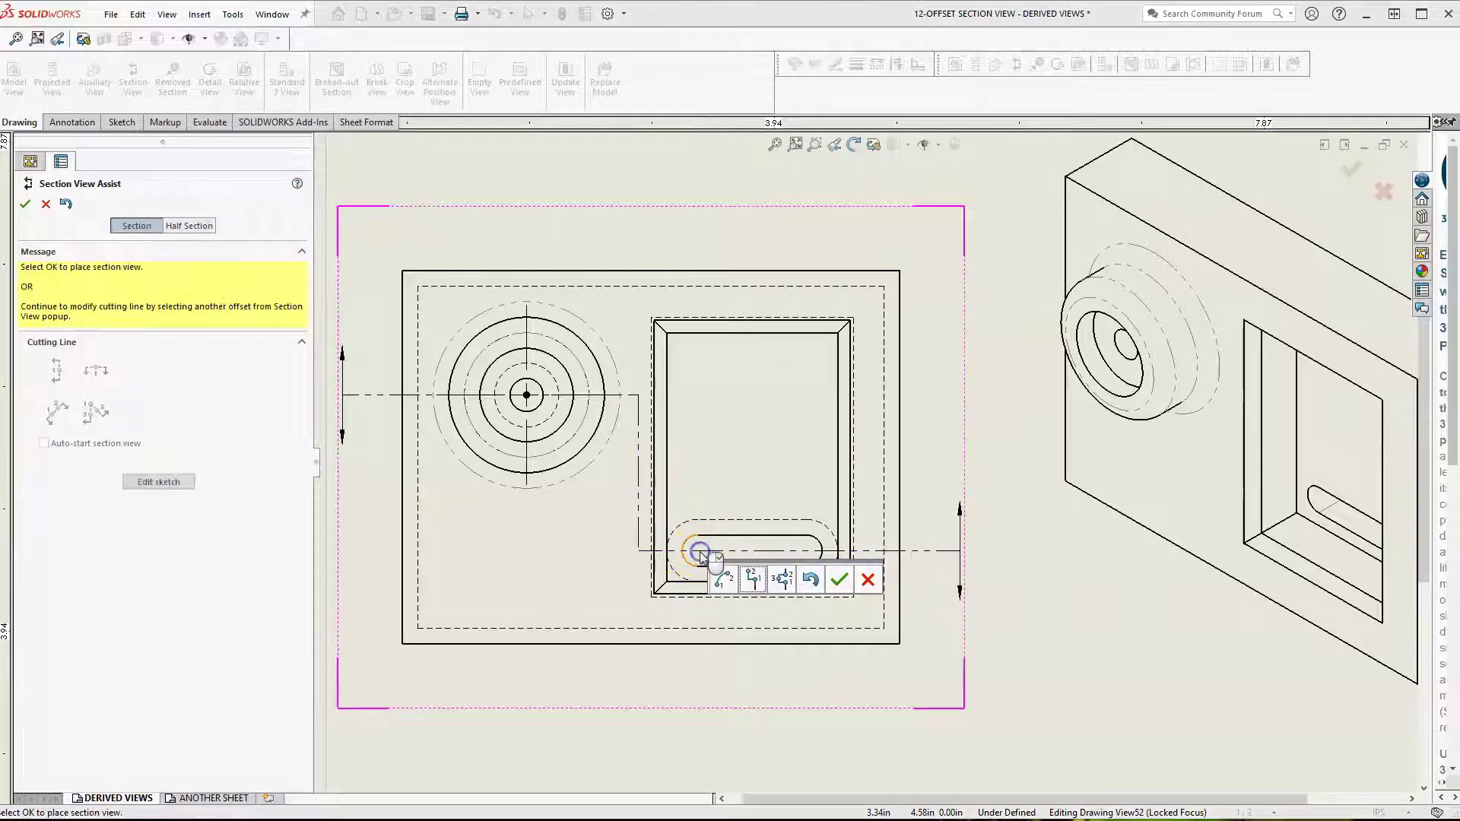
# Place section AD-AD below the front view and flip its viewing direction.
pyautogui.click(840, 581)
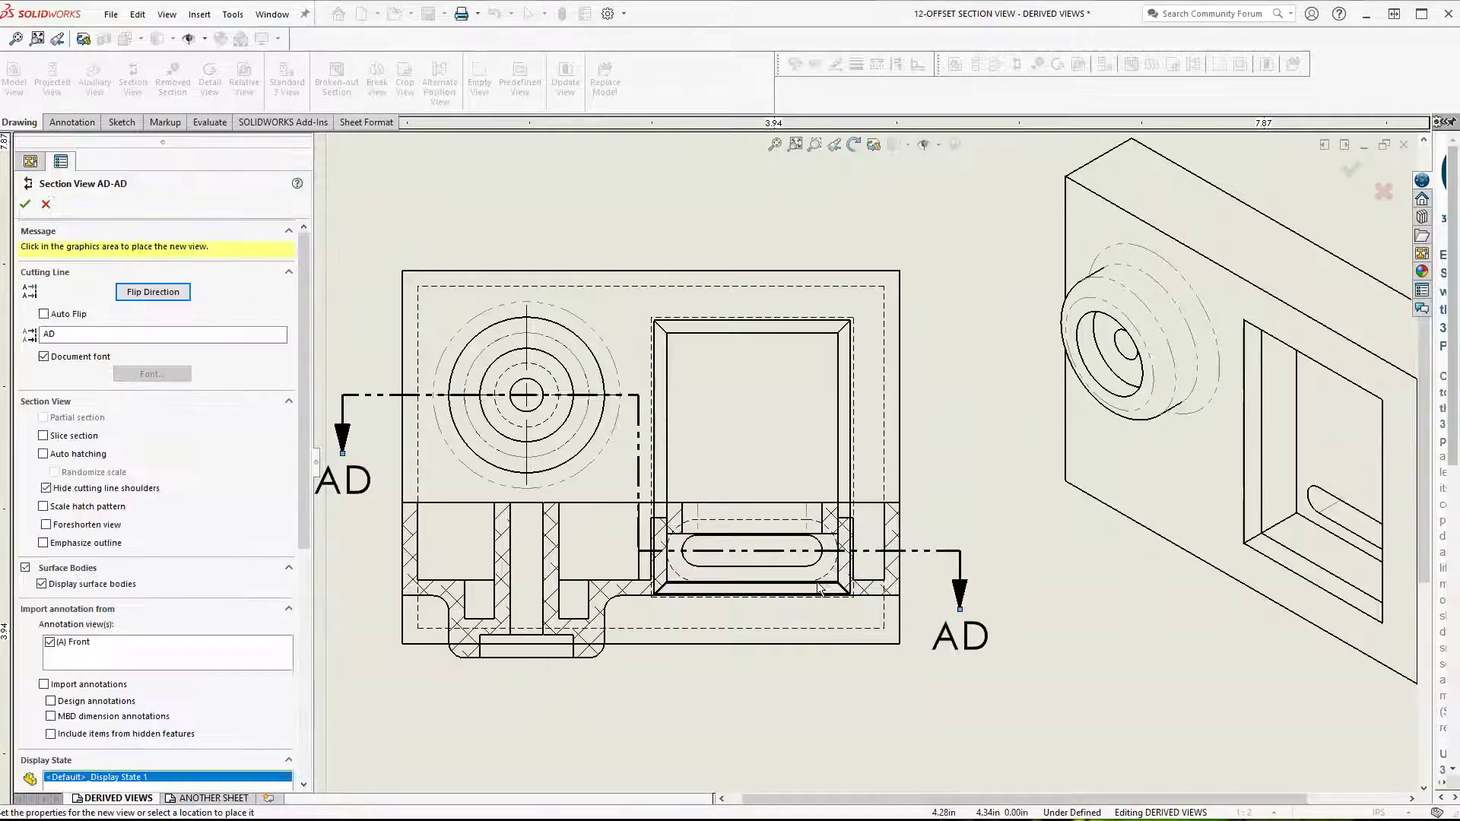
pyautogui.scroll(3, 749, 617)
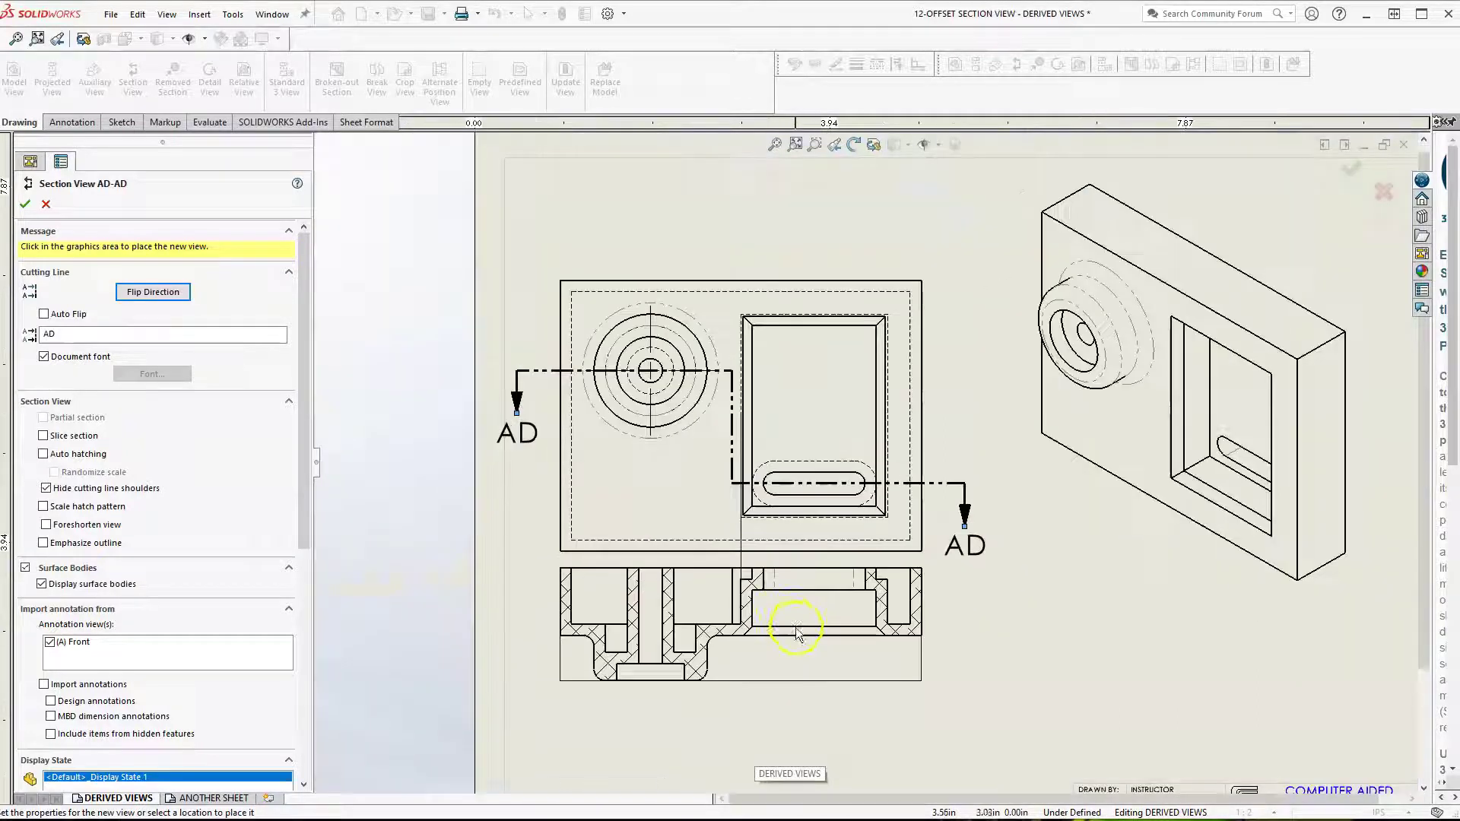
pyautogui.click(795, 670)
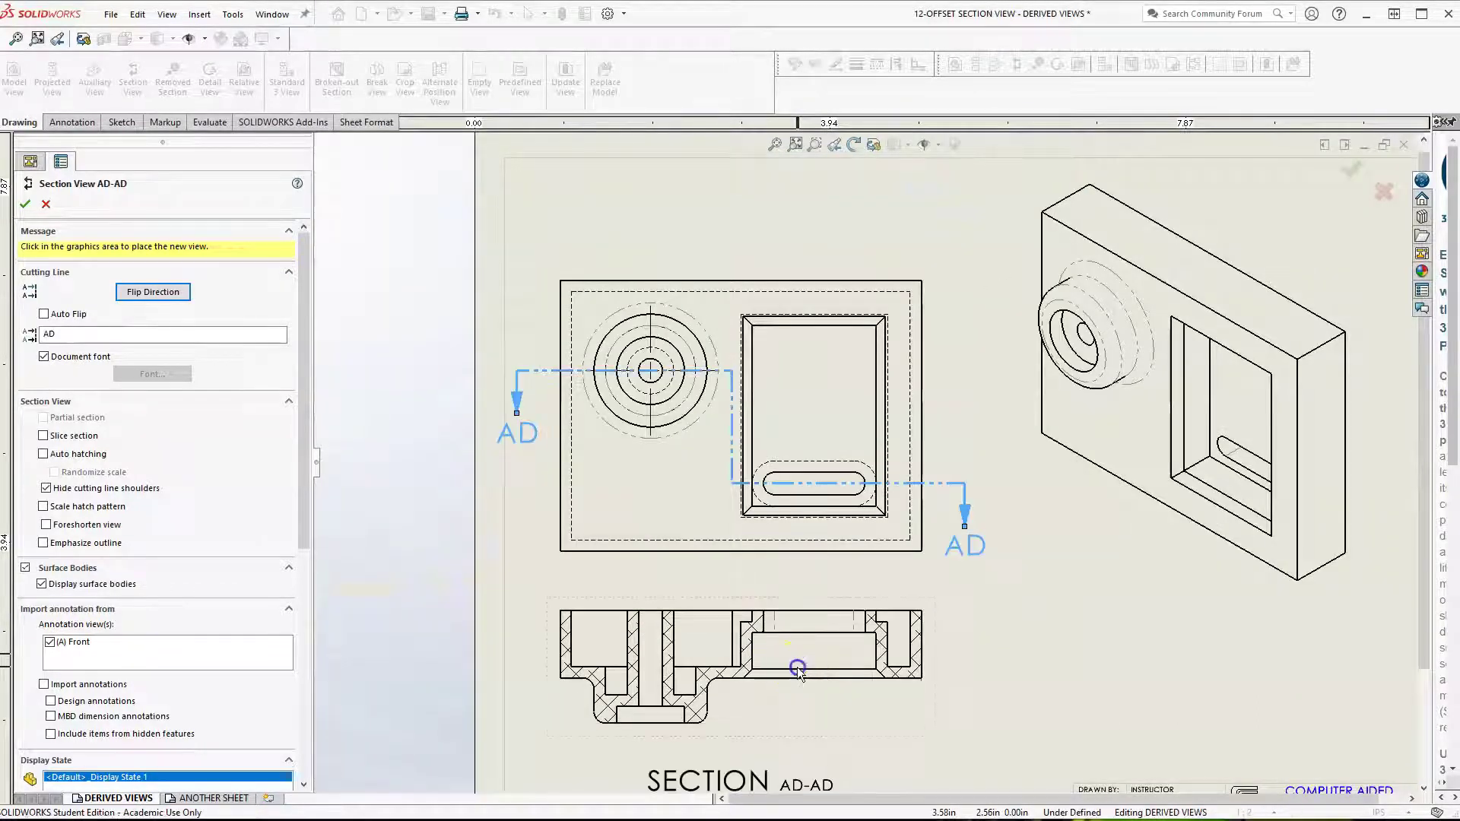
pyautogui.click(169, 252)
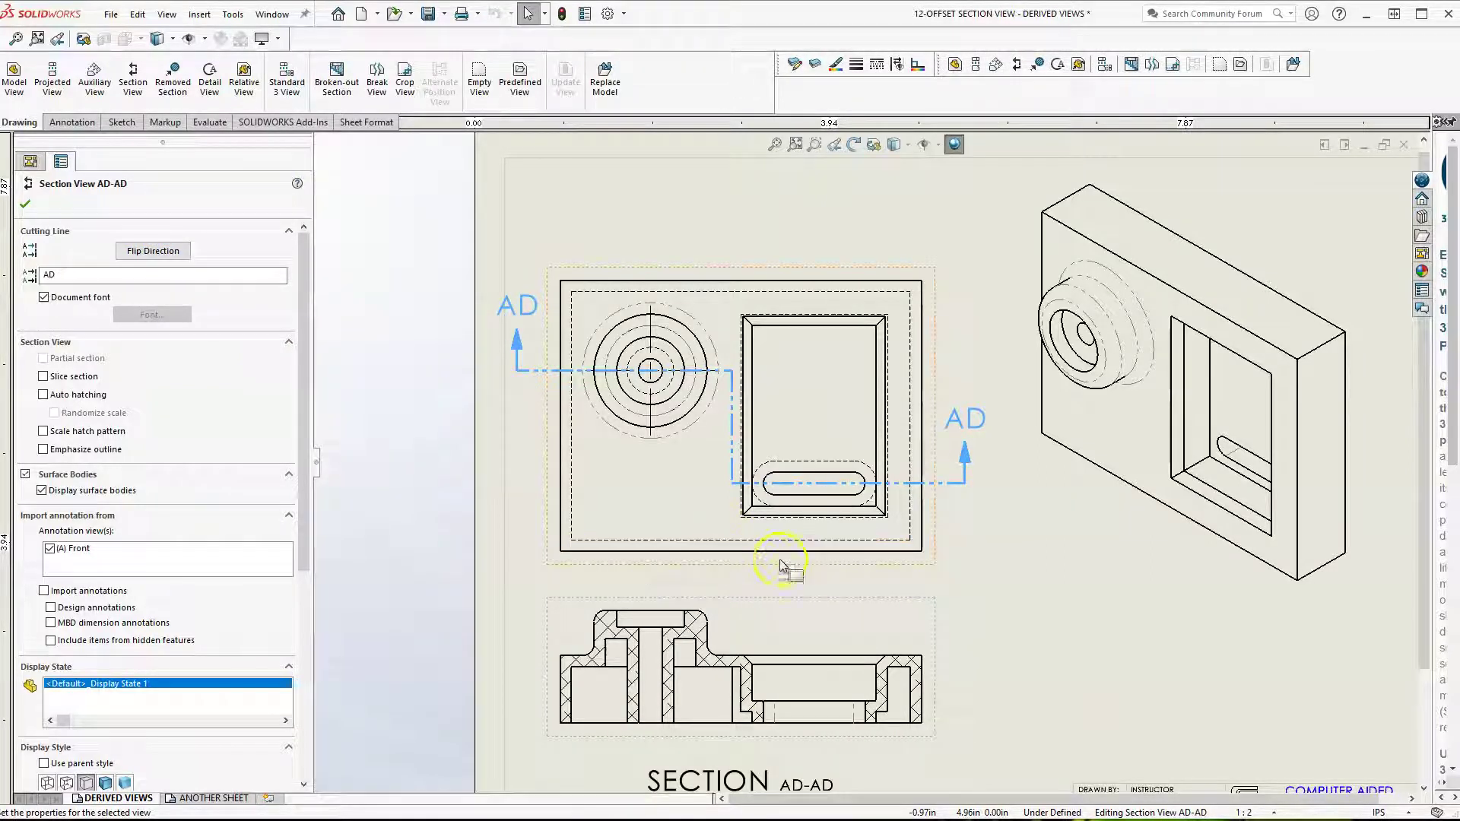
# Delete section AD-AD together with its cutting line.
pyautogui.click(888, 603)
pyautogui.press('Delete')
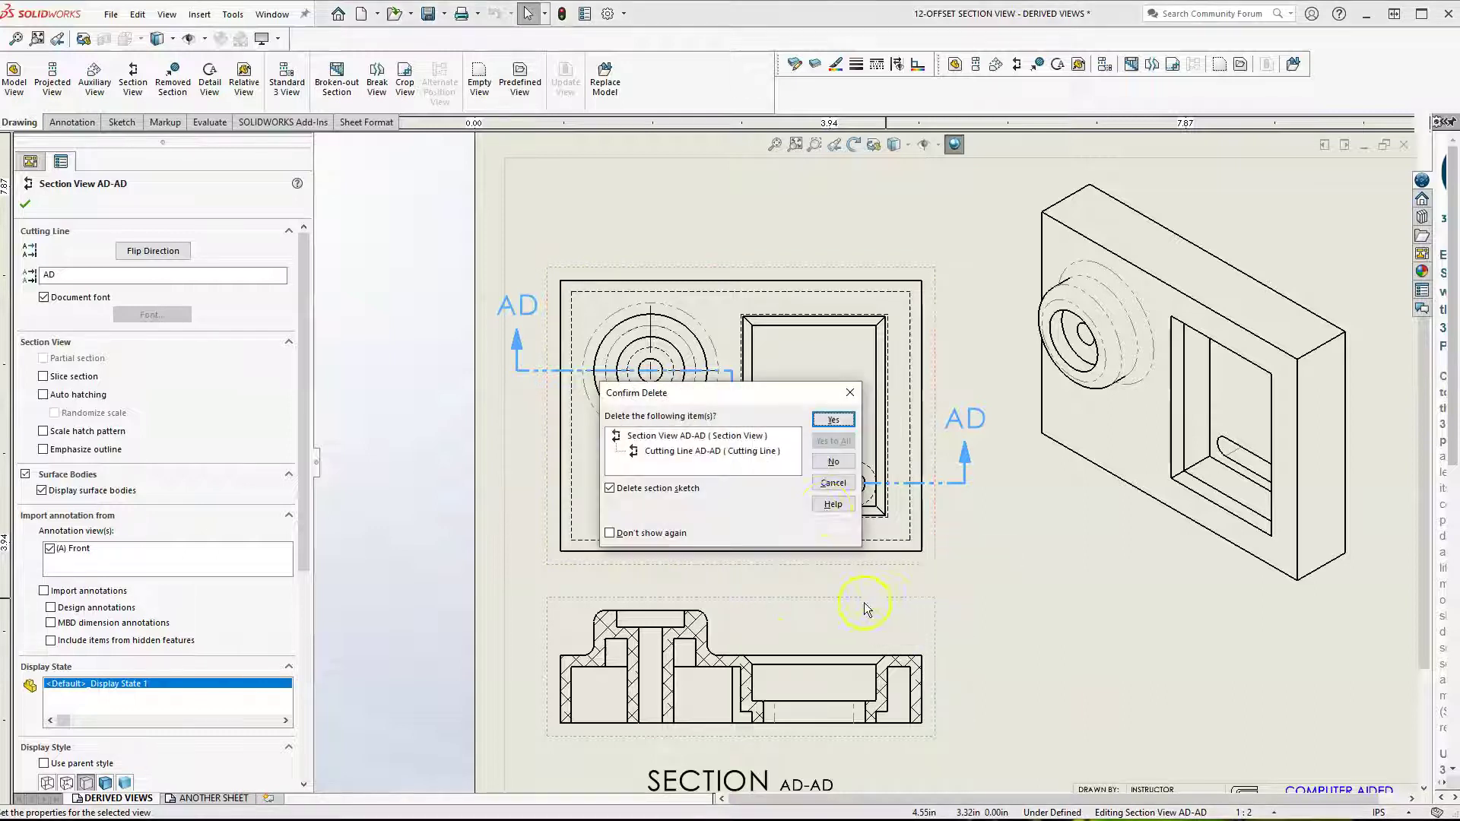
pyautogui.click(834, 416)
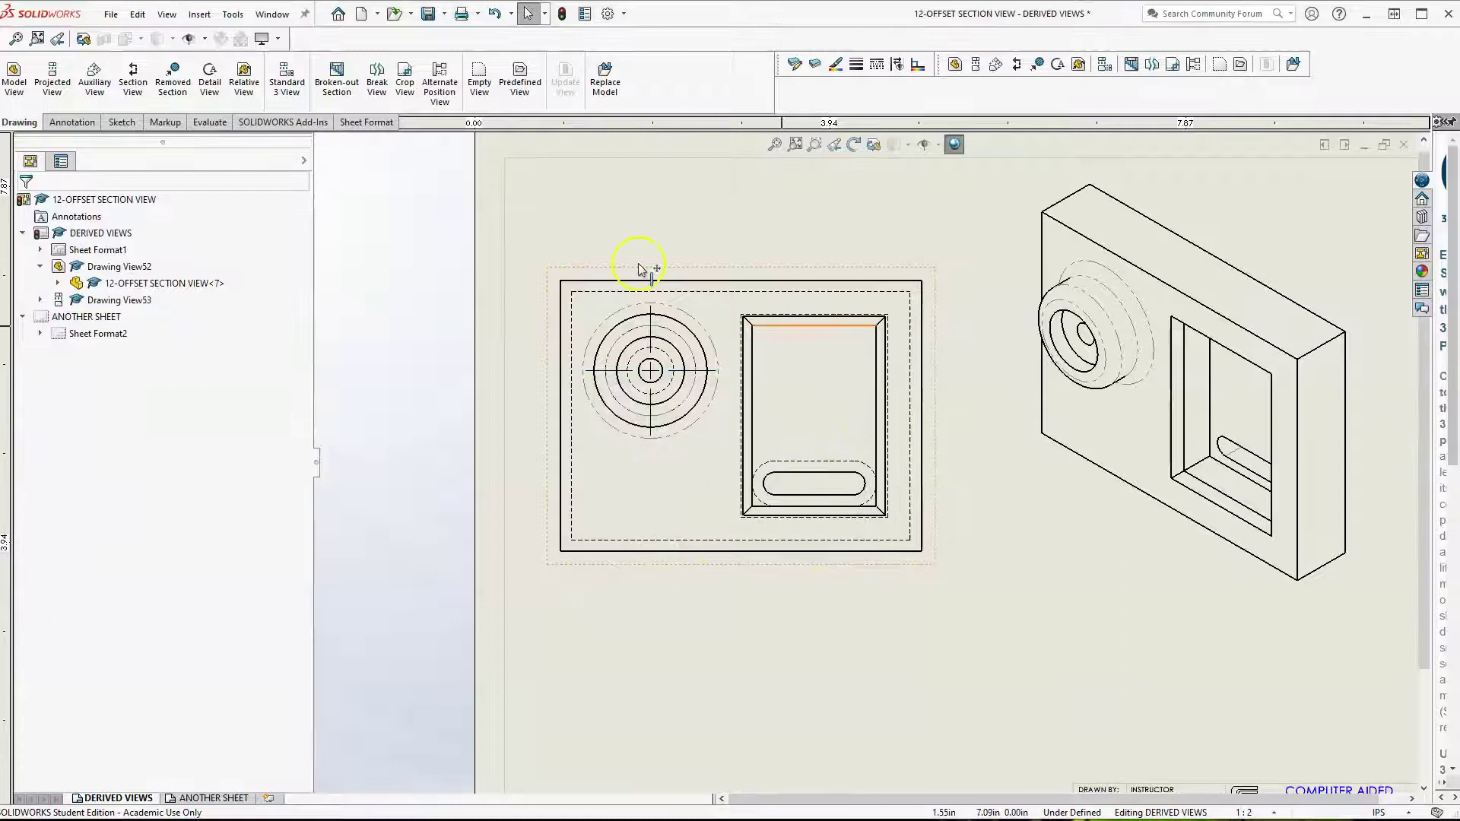
pyautogui.scroll(-1, 848, 327)
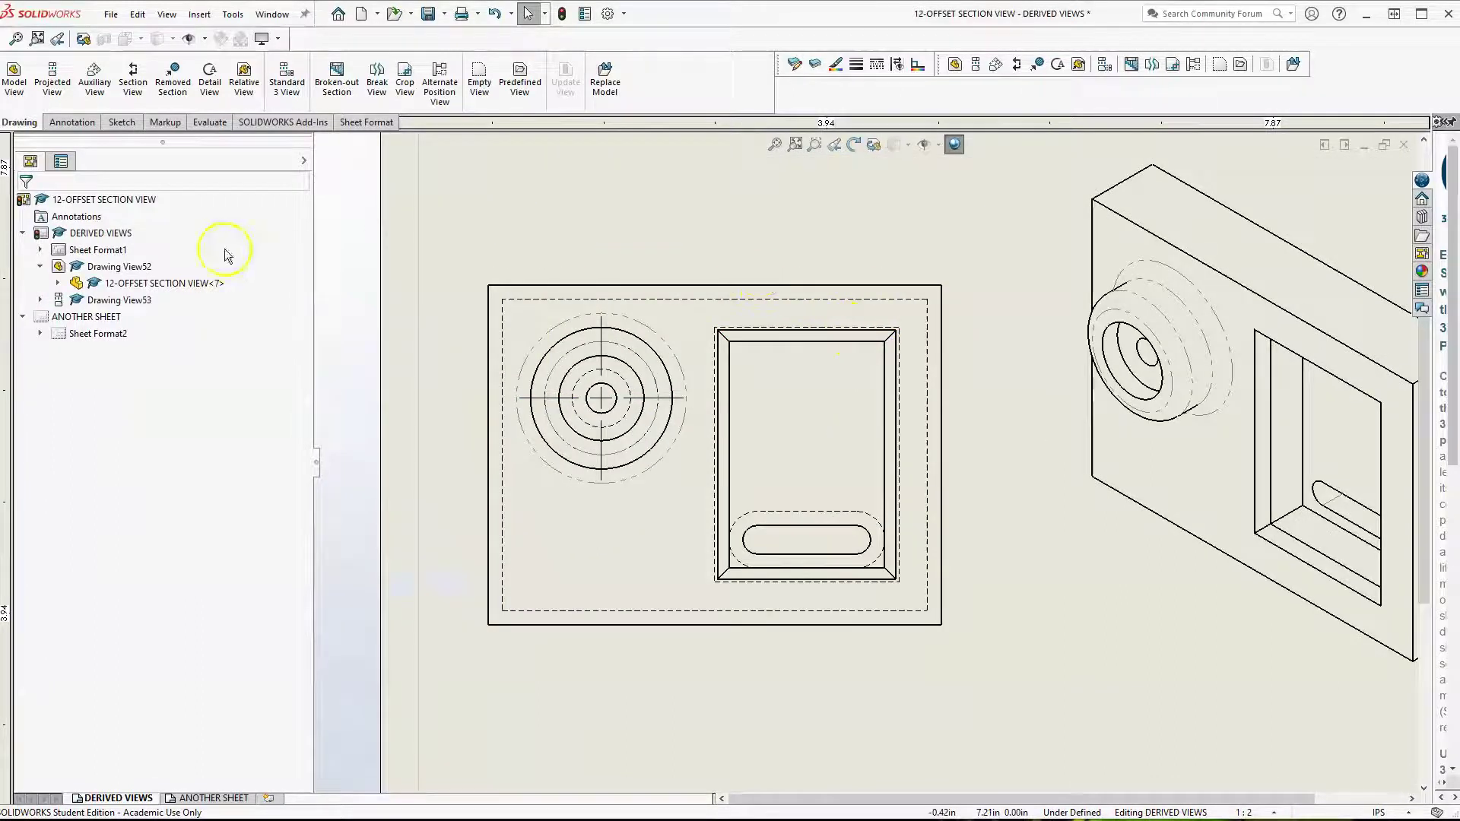
# Sketch a three-segment line through the circle centre, down beside the pocket, then through the slot.
pyautogui.click(117, 123)
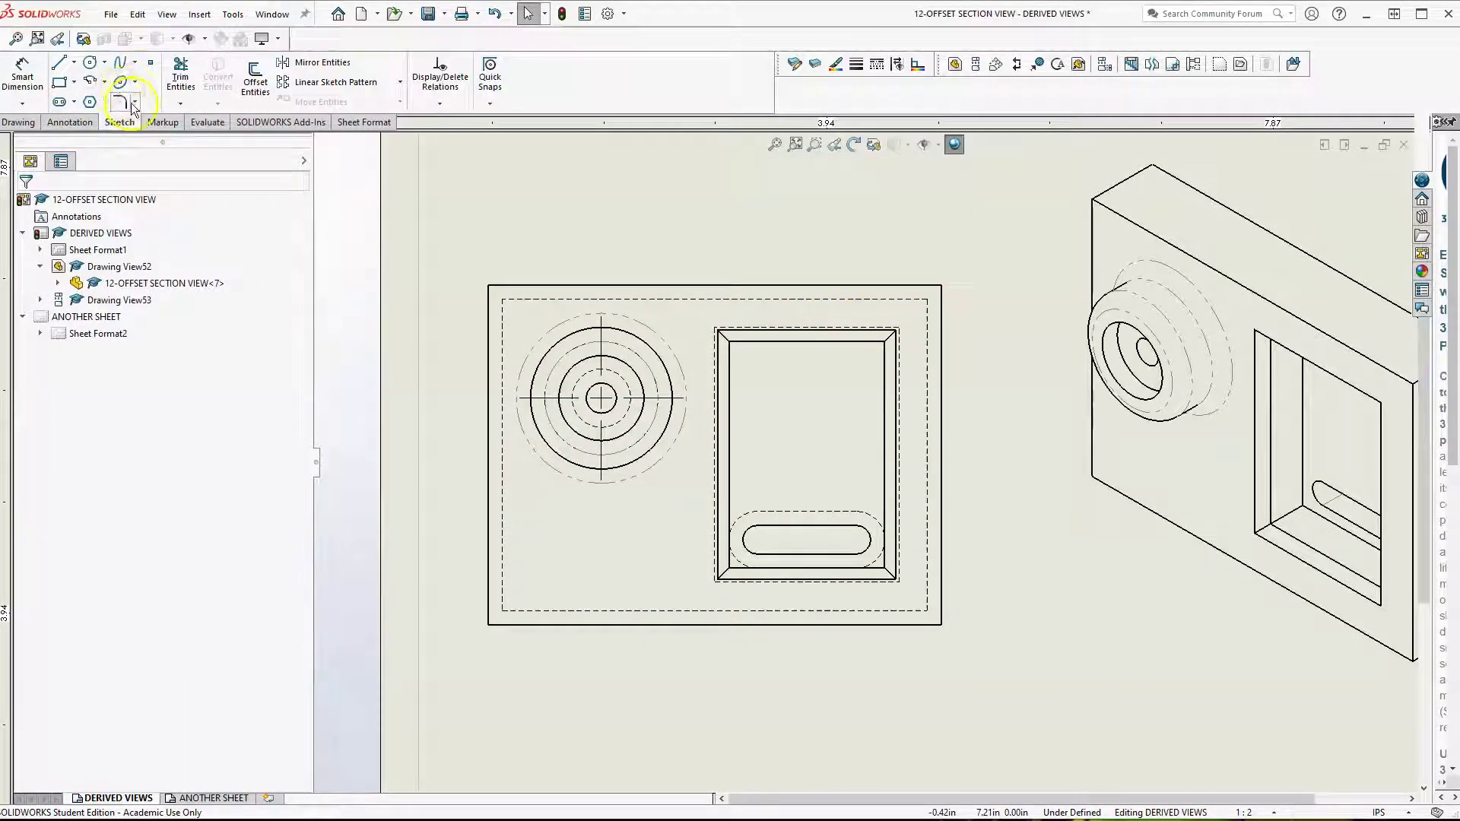
pyautogui.click(61, 66)
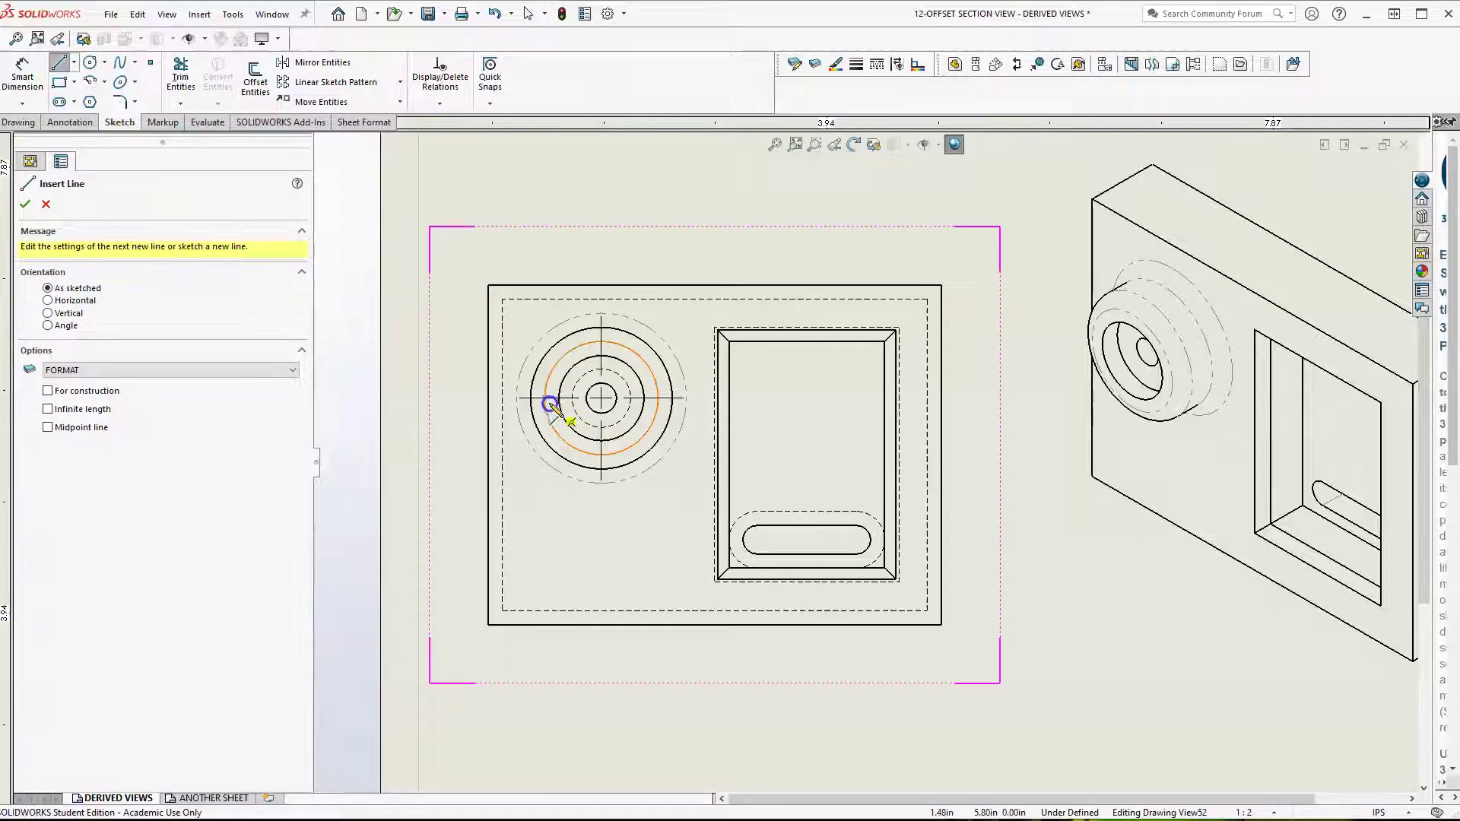
pyautogui.click(469, 397)
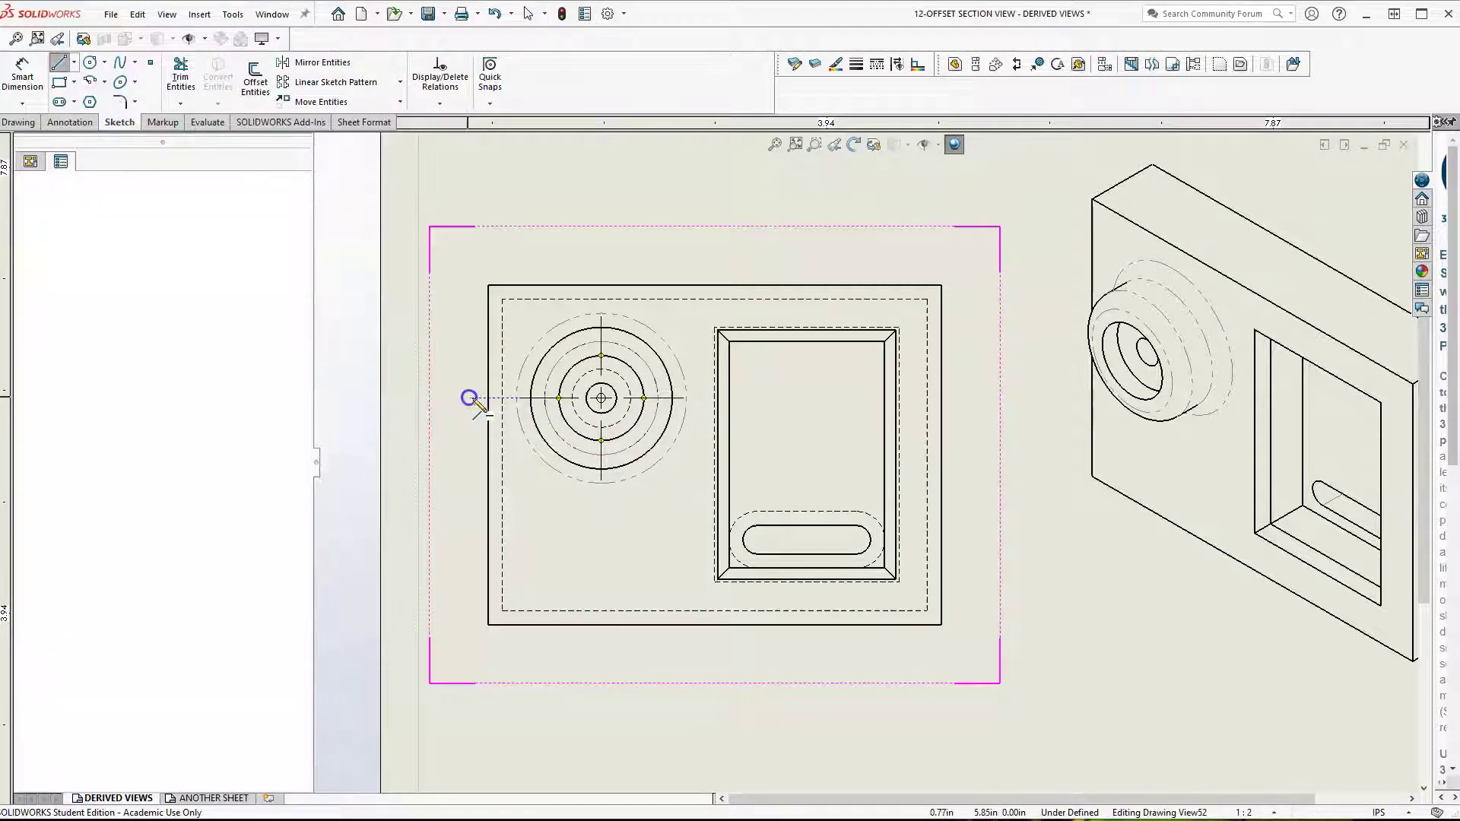
pyautogui.click(702, 398)
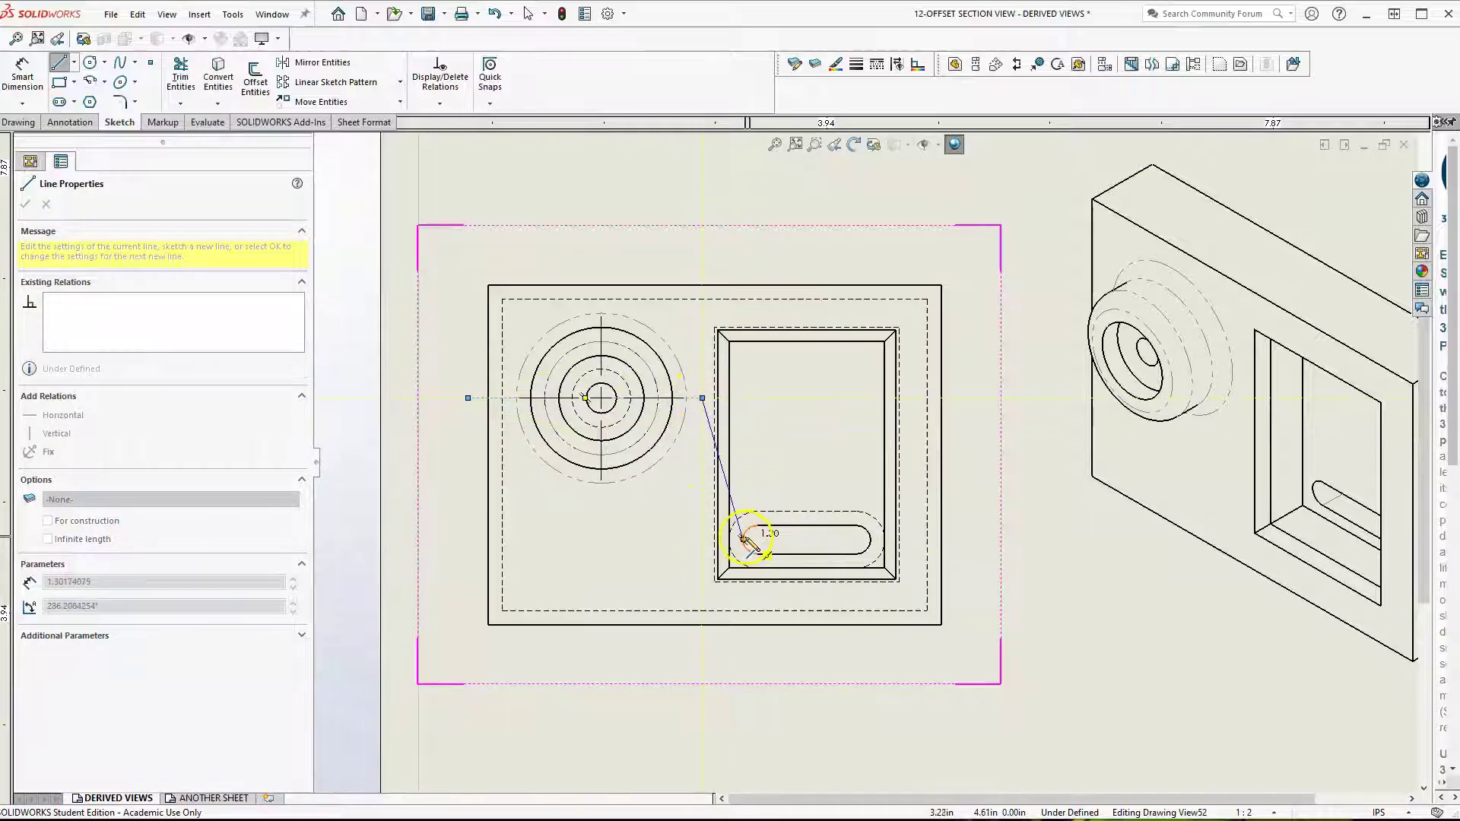
pyautogui.click(701, 539)
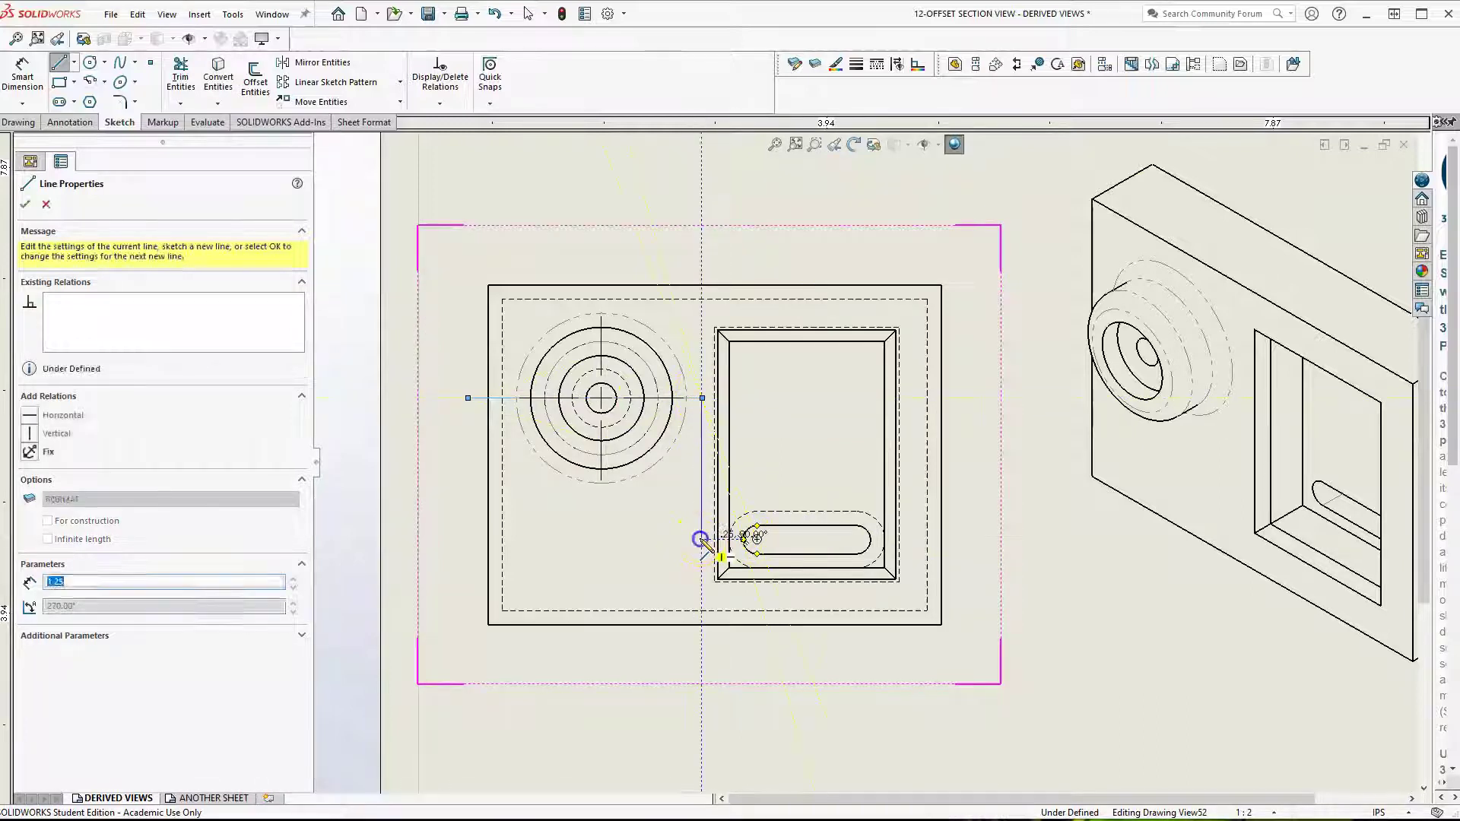
pyautogui.click(960, 539)
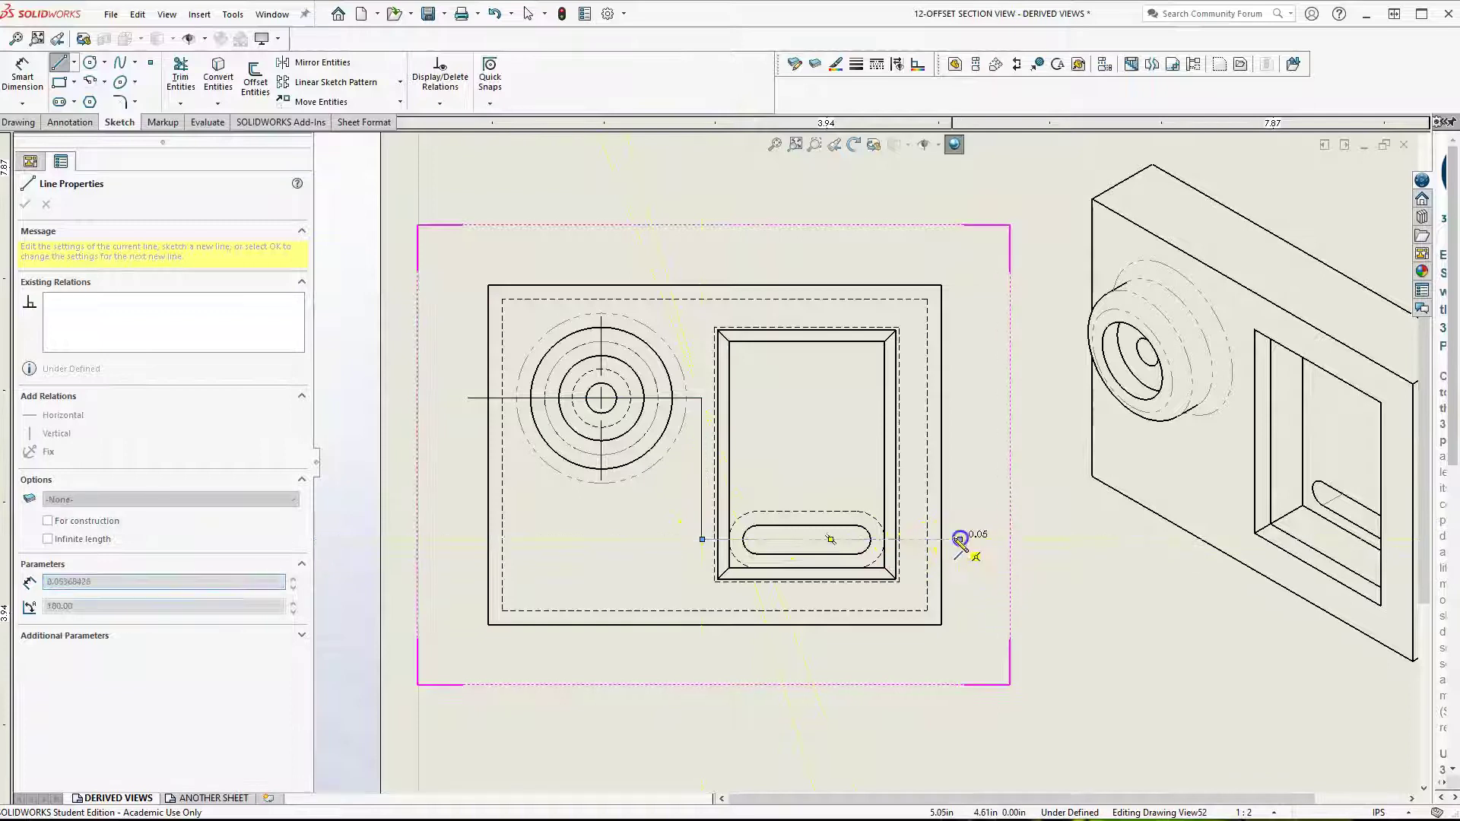
pyautogui.press('Escape')
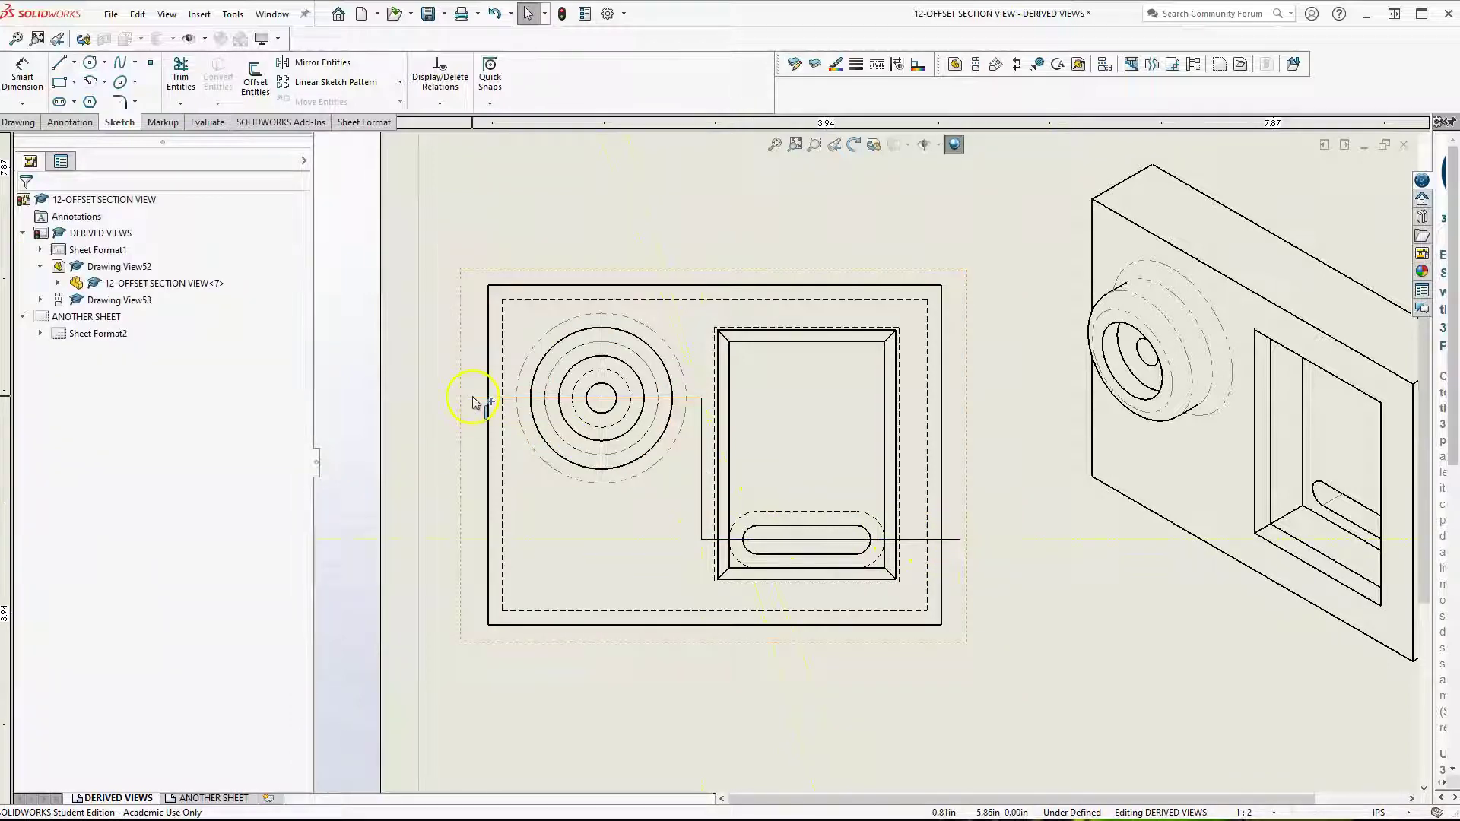
pyautogui.click(473, 398)
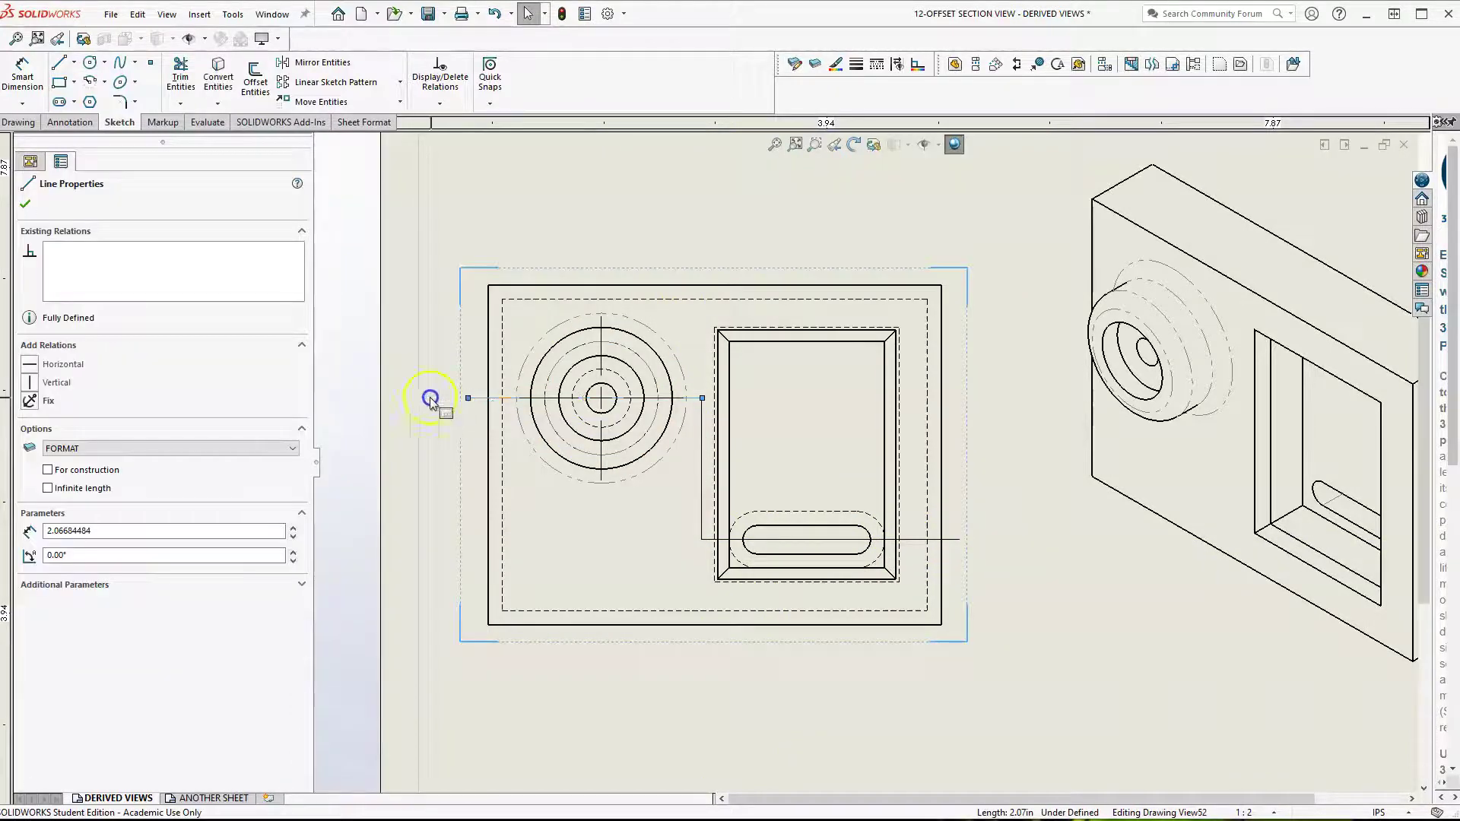
# Create a legacy foreshortened section view from the selected stepped line.
pyautogui.click(21, 122)
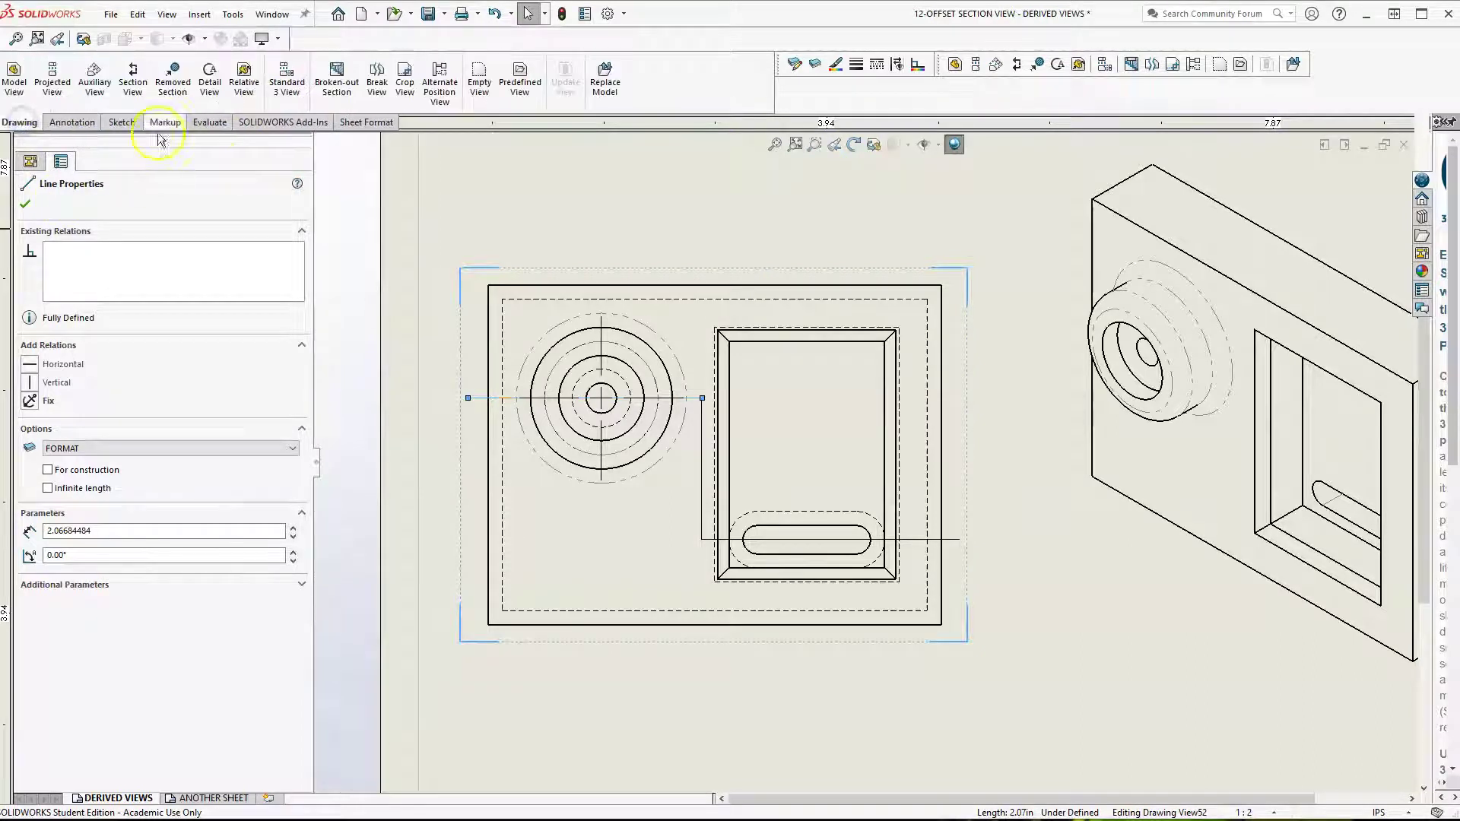
pyautogui.click(134, 83)
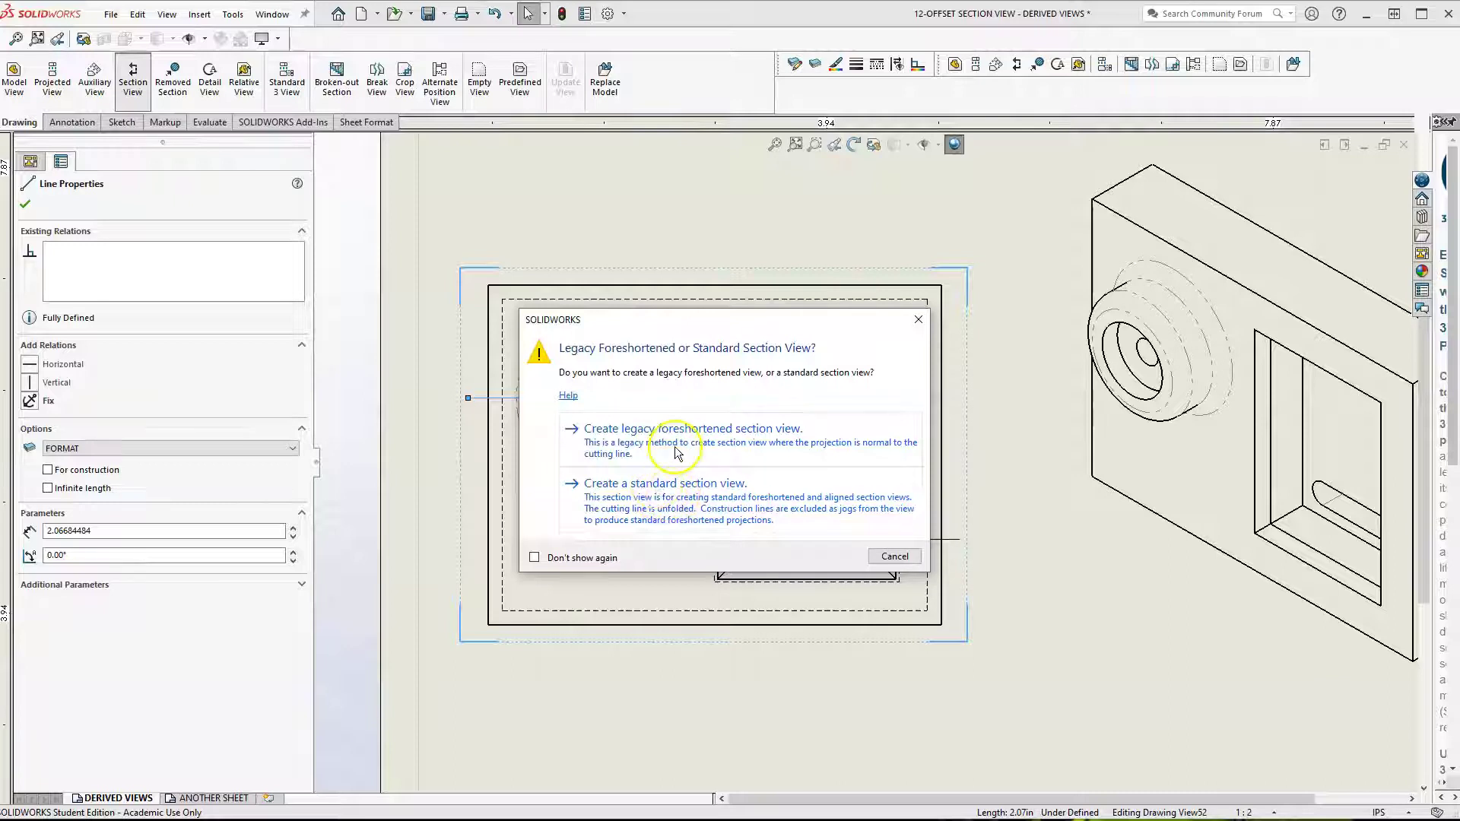
pyautogui.click(716, 433)
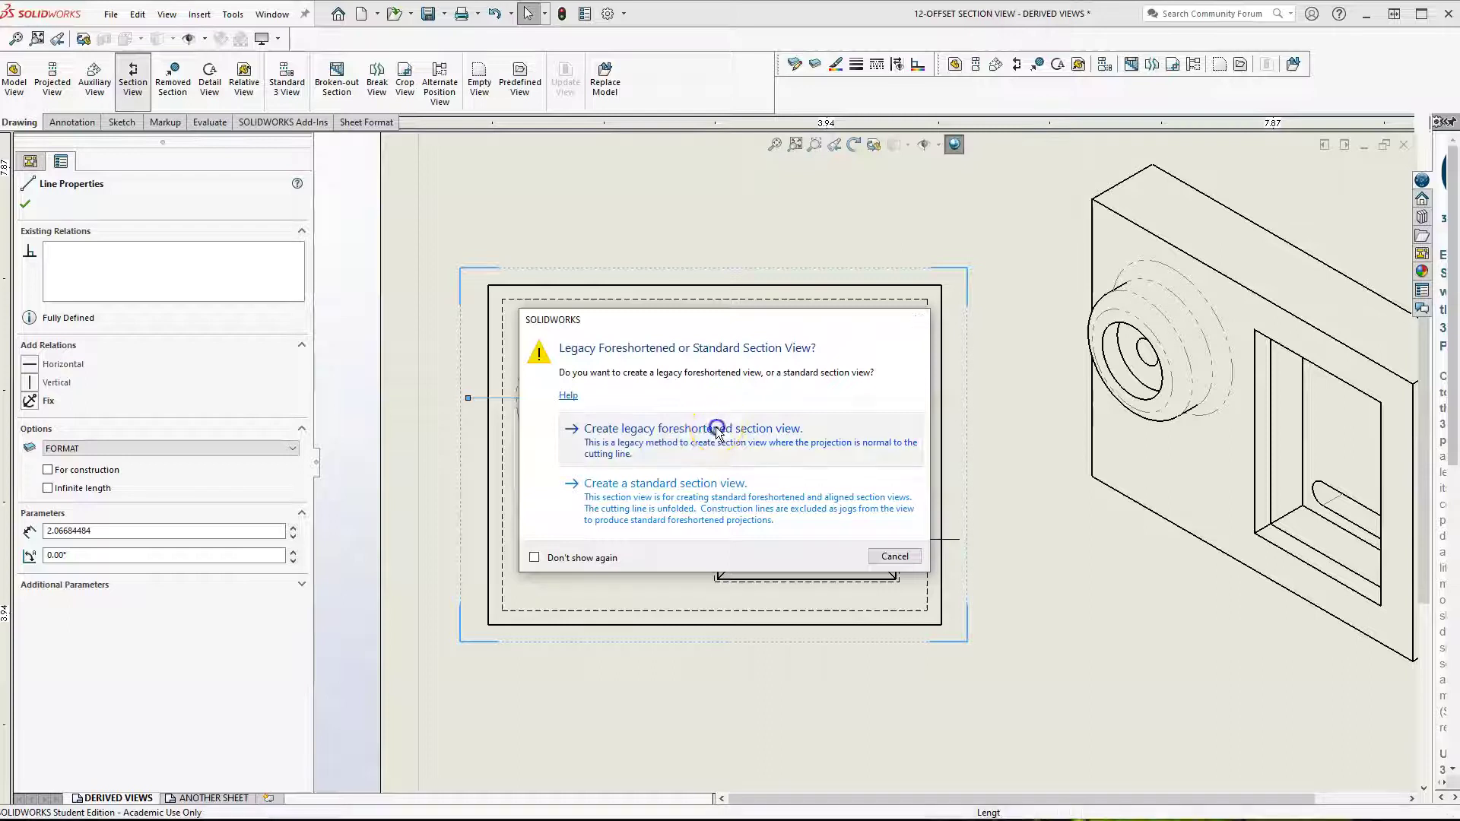
# Flip section AE-AE and place it below the front view.
pyautogui.click(133, 299)
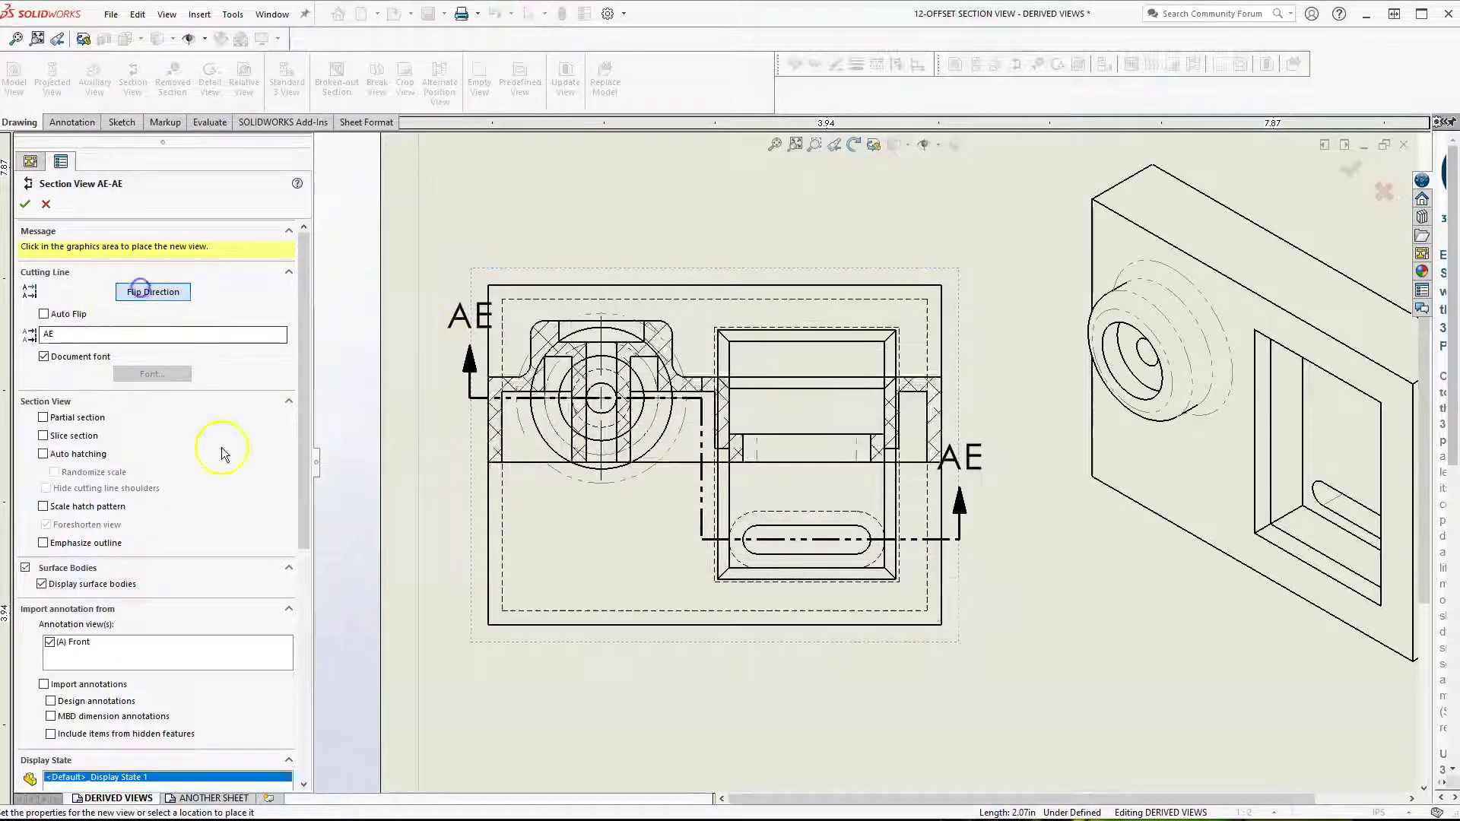
pyautogui.press('z')
pyautogui.scroll(2, 672, 680)
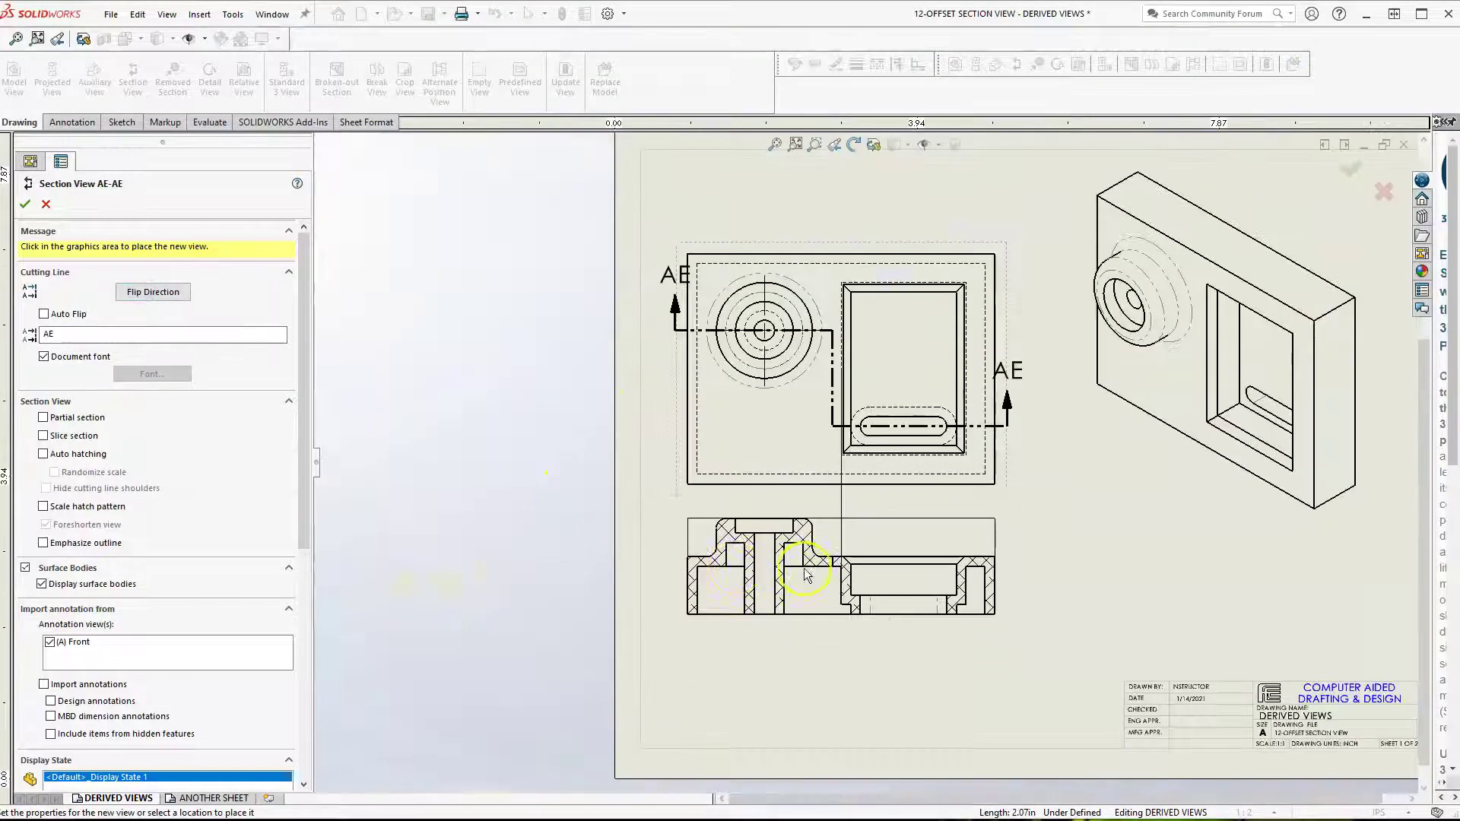
pyautogui.click(814, 581)
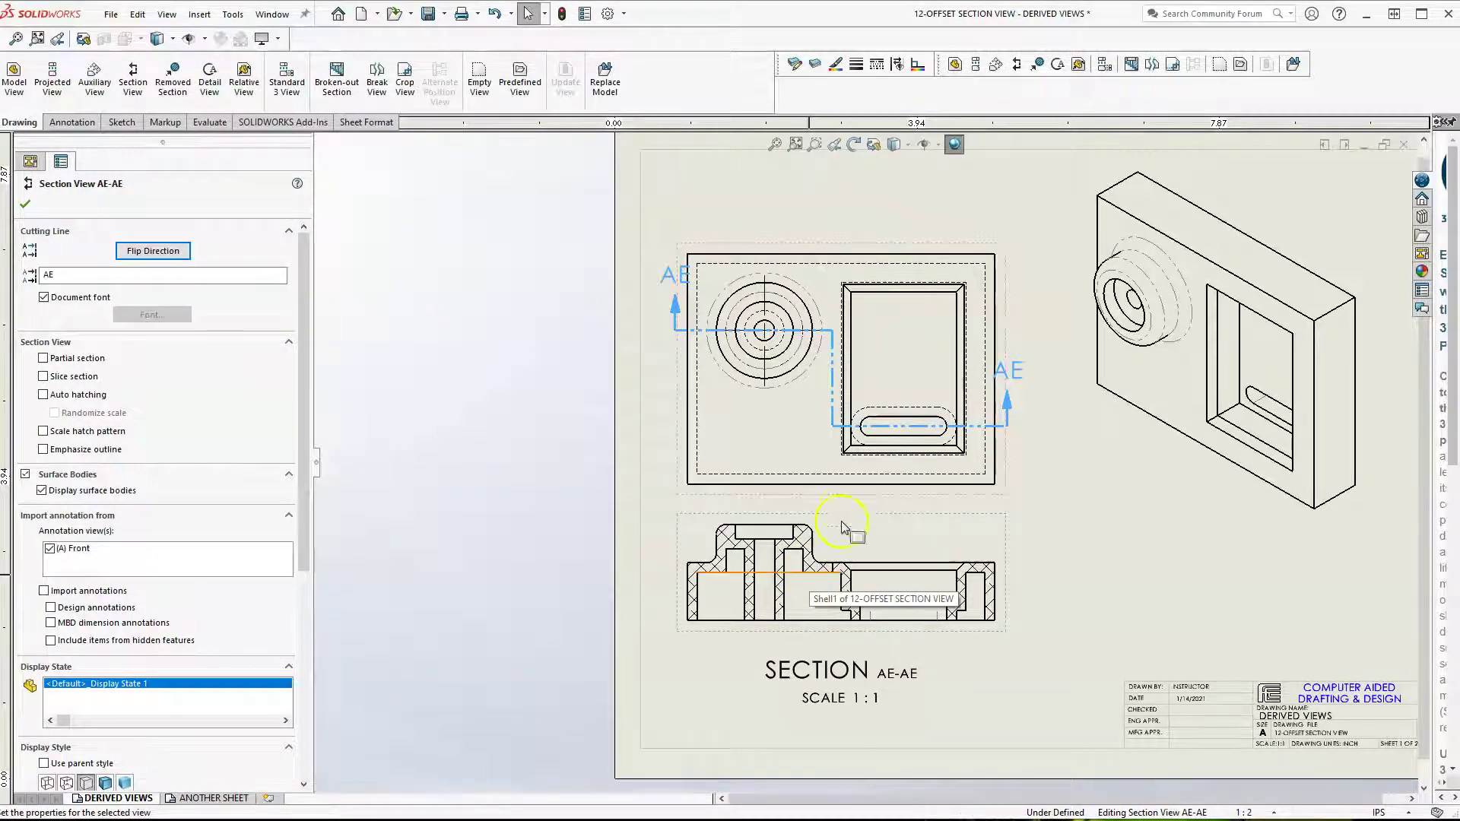
pyautogui.press('Escape')
pyautogui.click(714, 508)
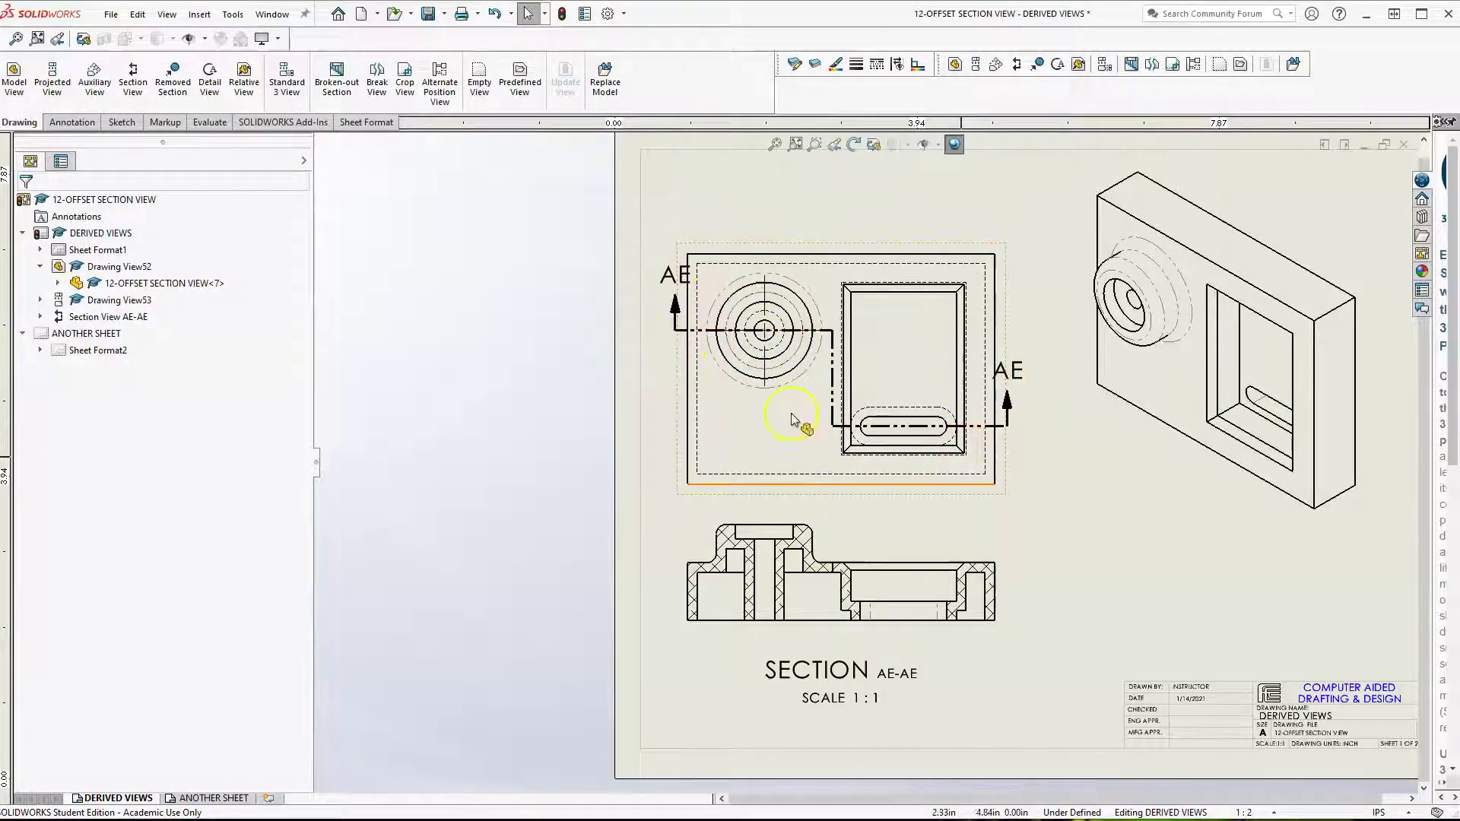
# Delete section AE-AE along with its cutting line and sketch.
pyautogui.click(723, 523)
pyautogui.press('Delete')
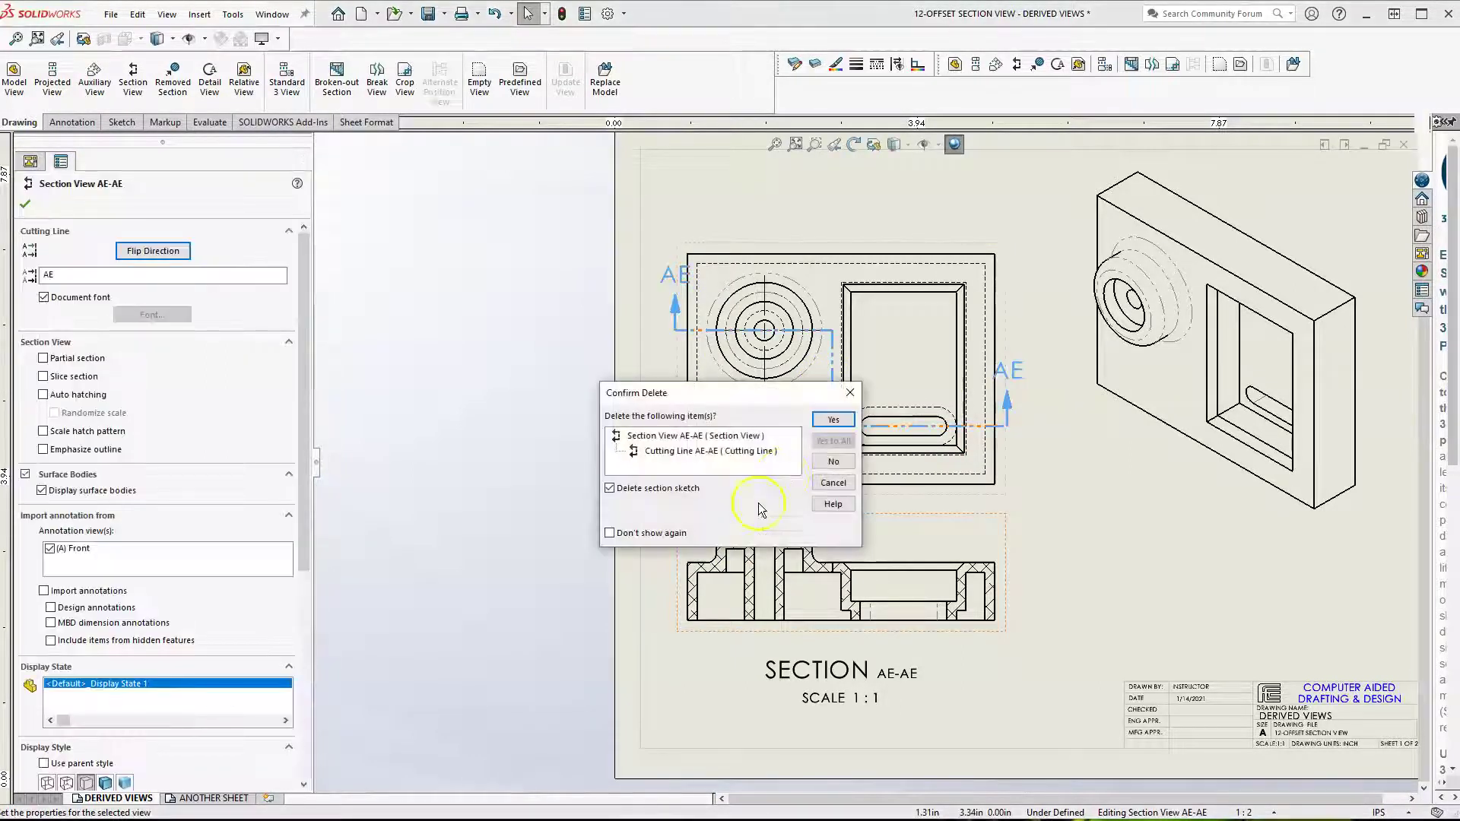
pyautogui.click(833, 425)
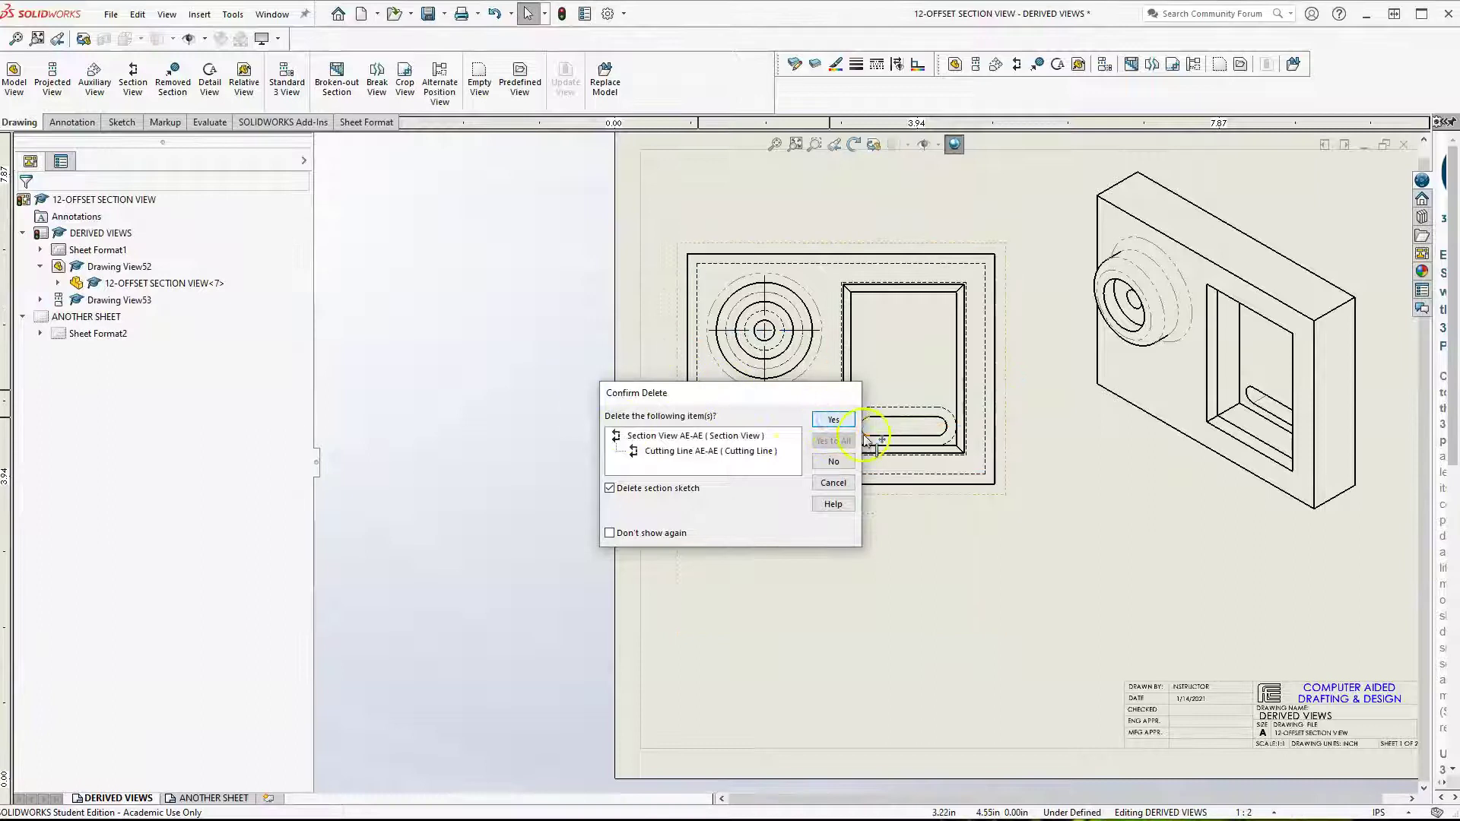
pyautogui.click(833, 420)
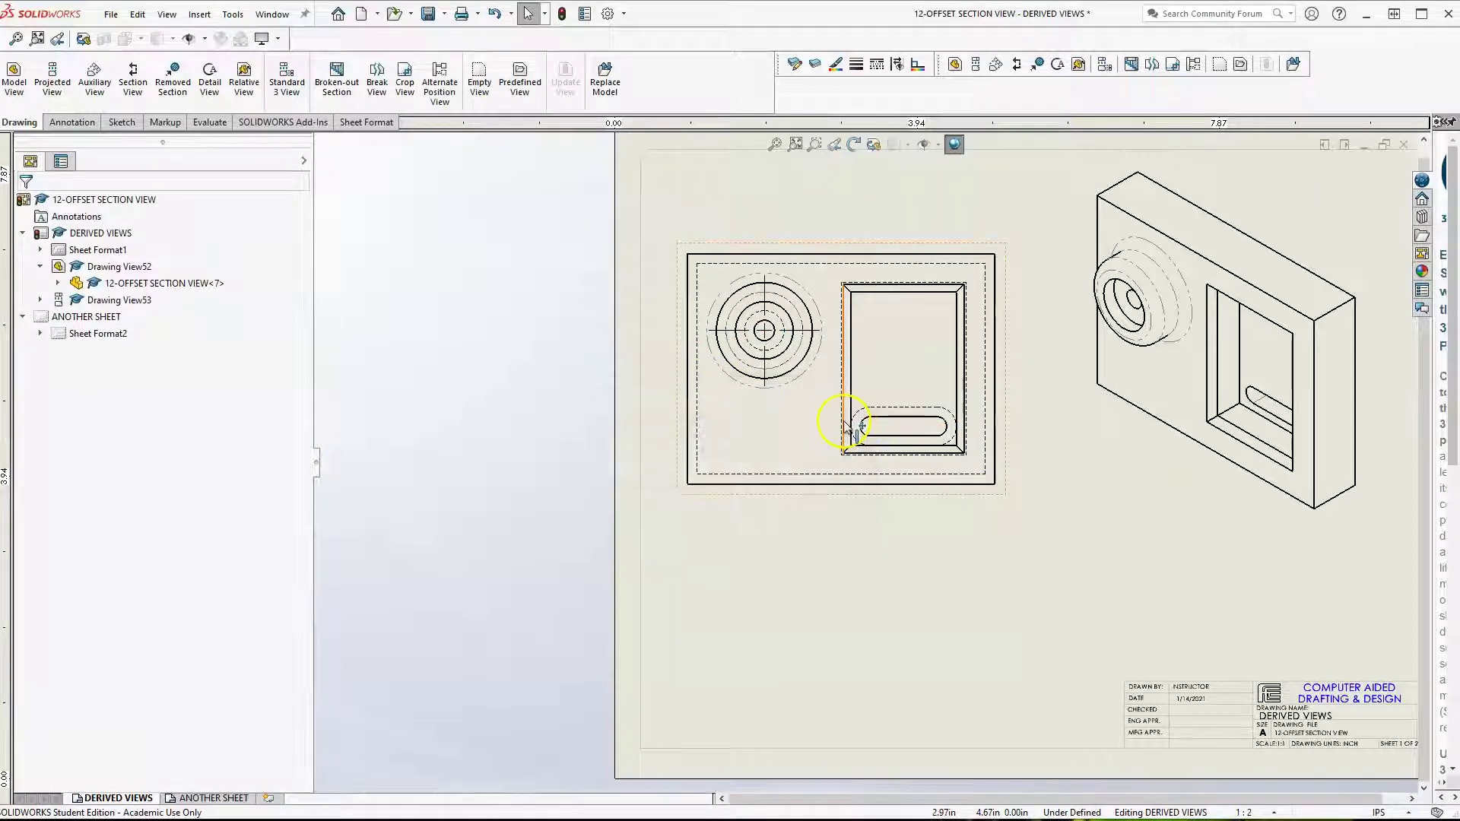
pyautogui.click(675, 403)
# Draw a short horizontal sketch line at the hole centre's height.
pyautogui.click(121, 120)
pyautogui.click(134, 83)
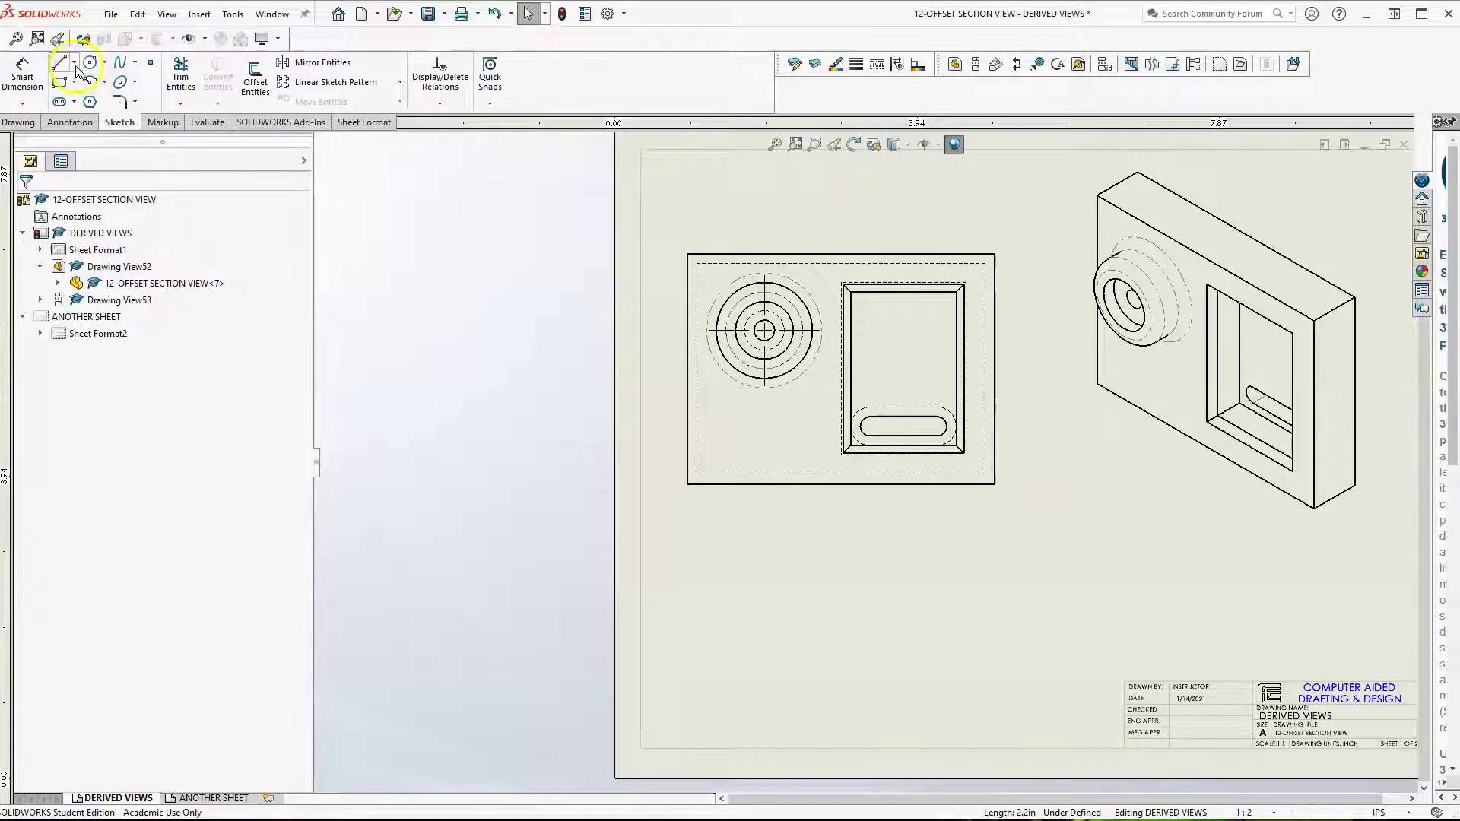
pyautogui.scroll(-2, 631, 321)
pyautogui.click(817, 335)
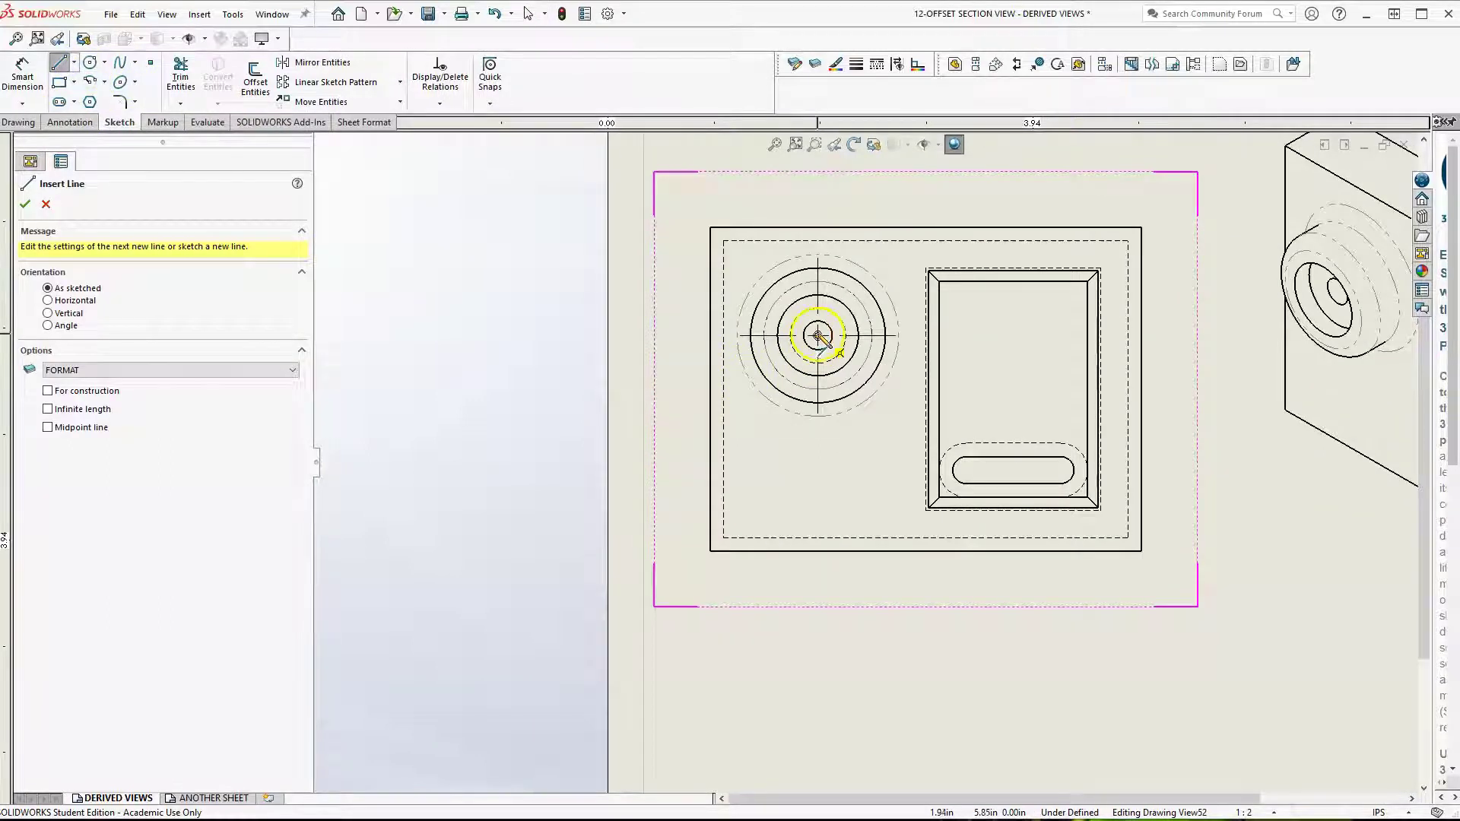
pyautogui.click(694, 334)
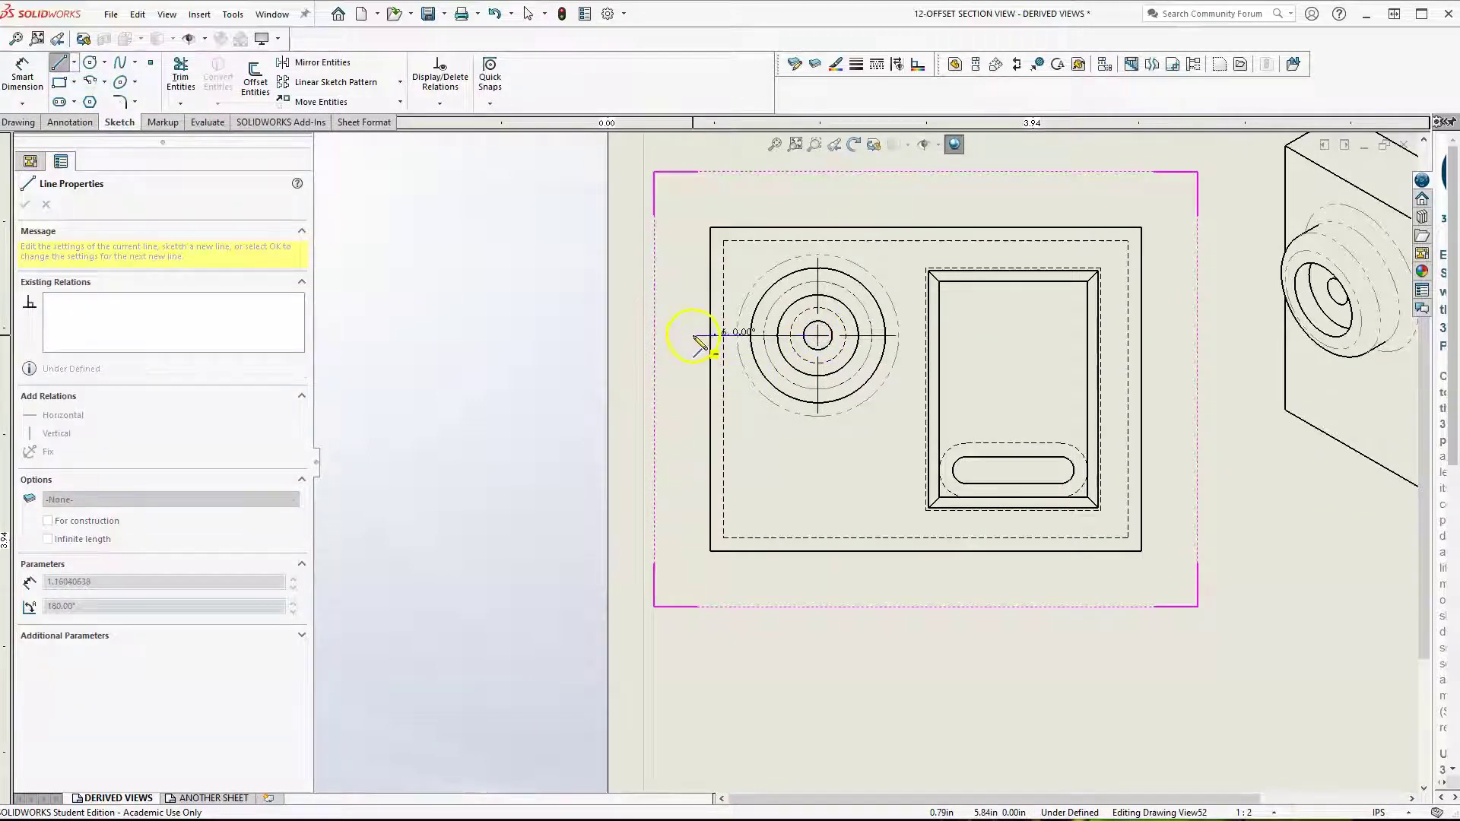
pyautogui.doubleClick(697, 336)
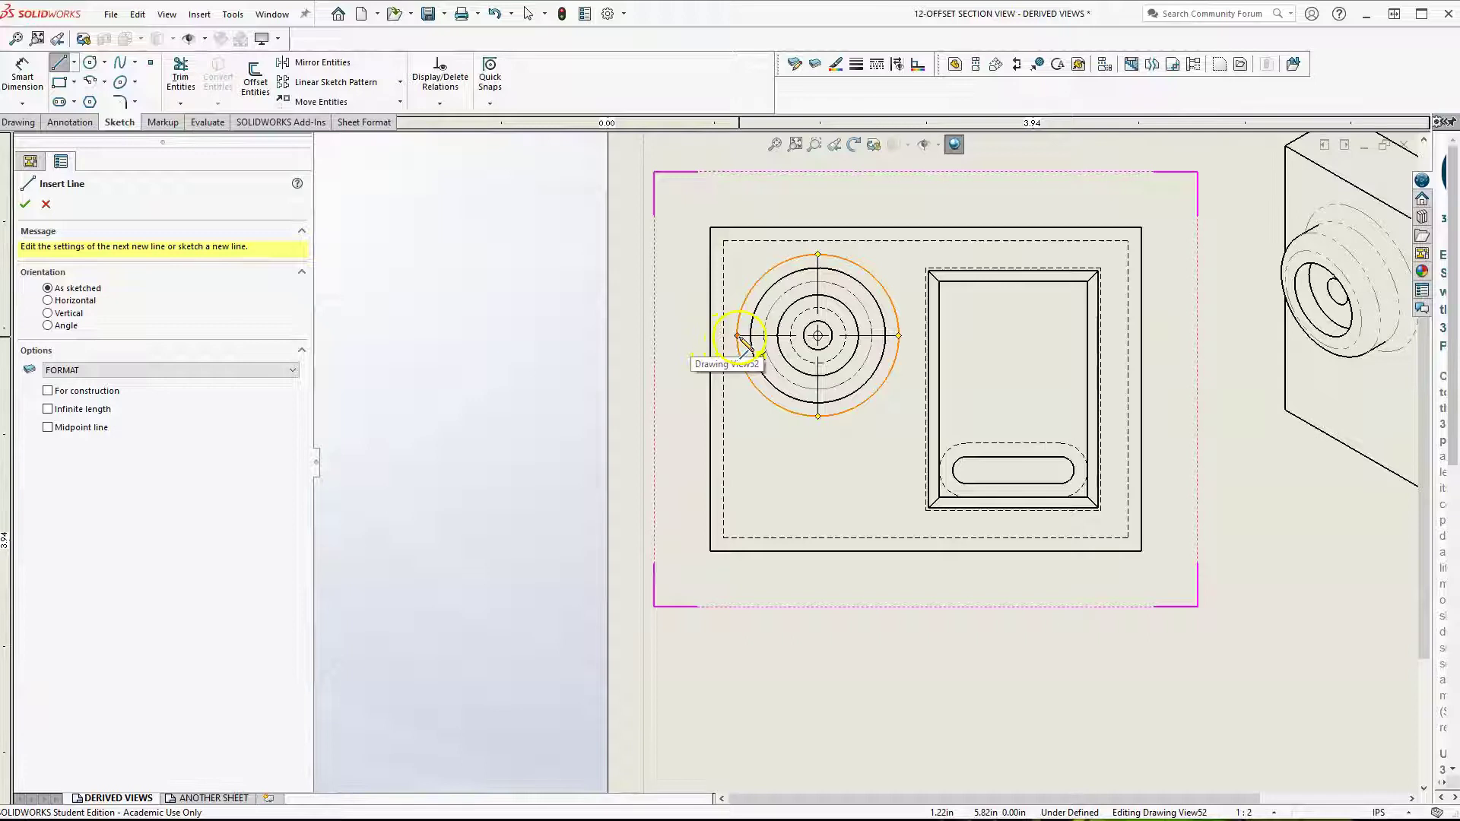
# Draw the stepped line through the hole centre, down to slot height, and right through the slot.
pyautogui.click(687, 335)
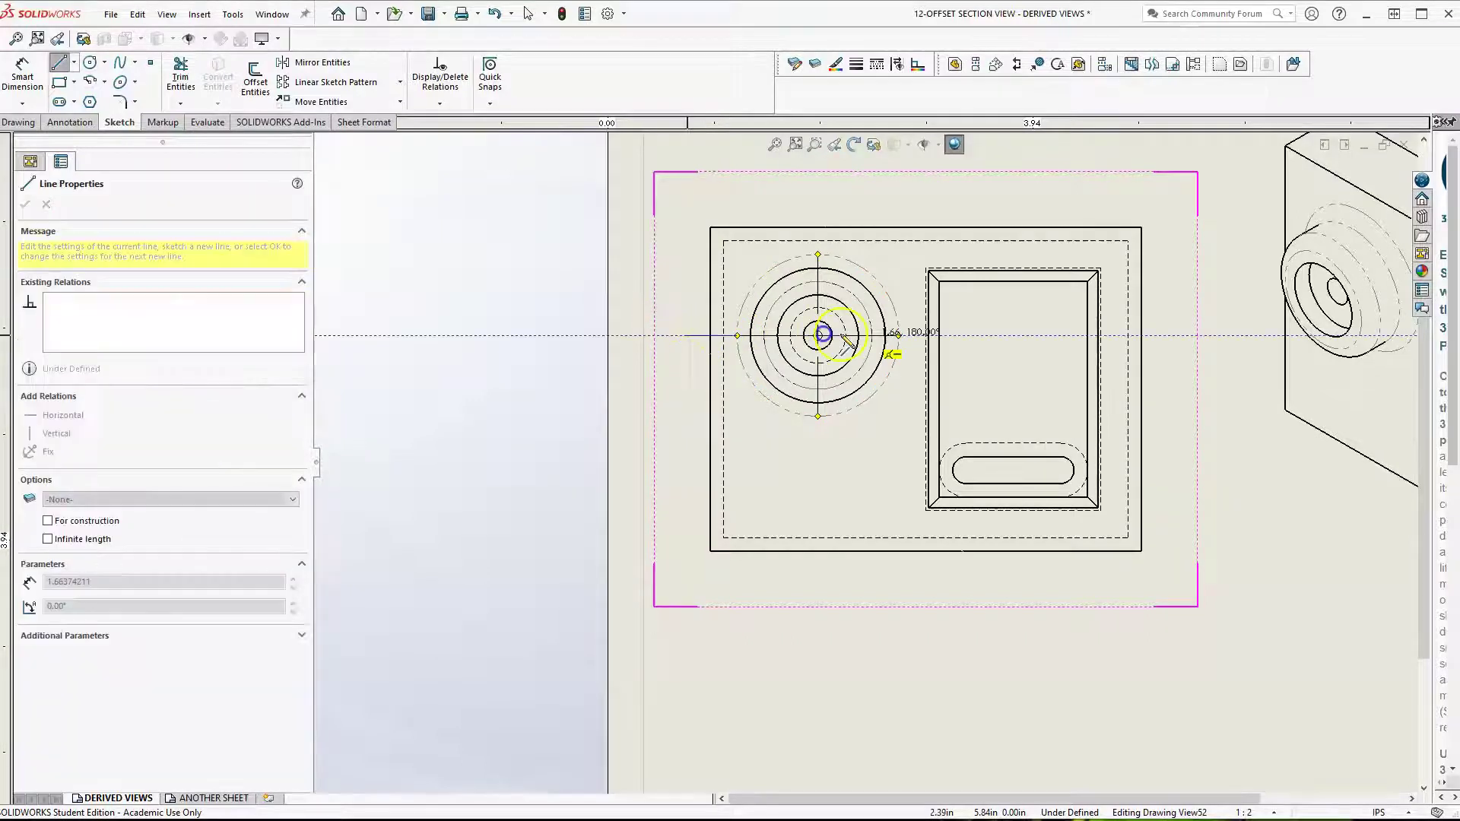
pyautogui.click(915, 336)
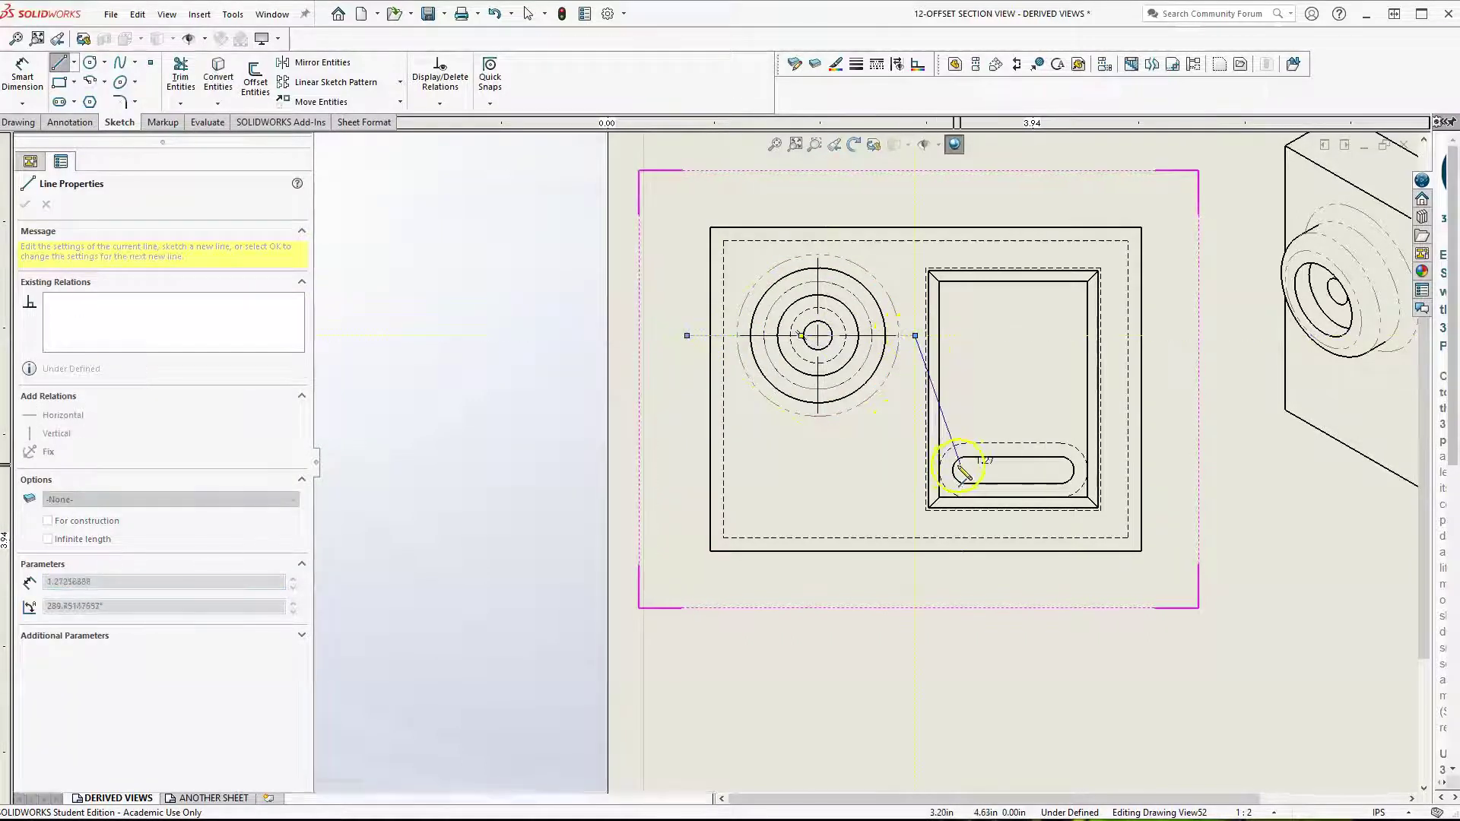
pyautogui.click(915, 470)
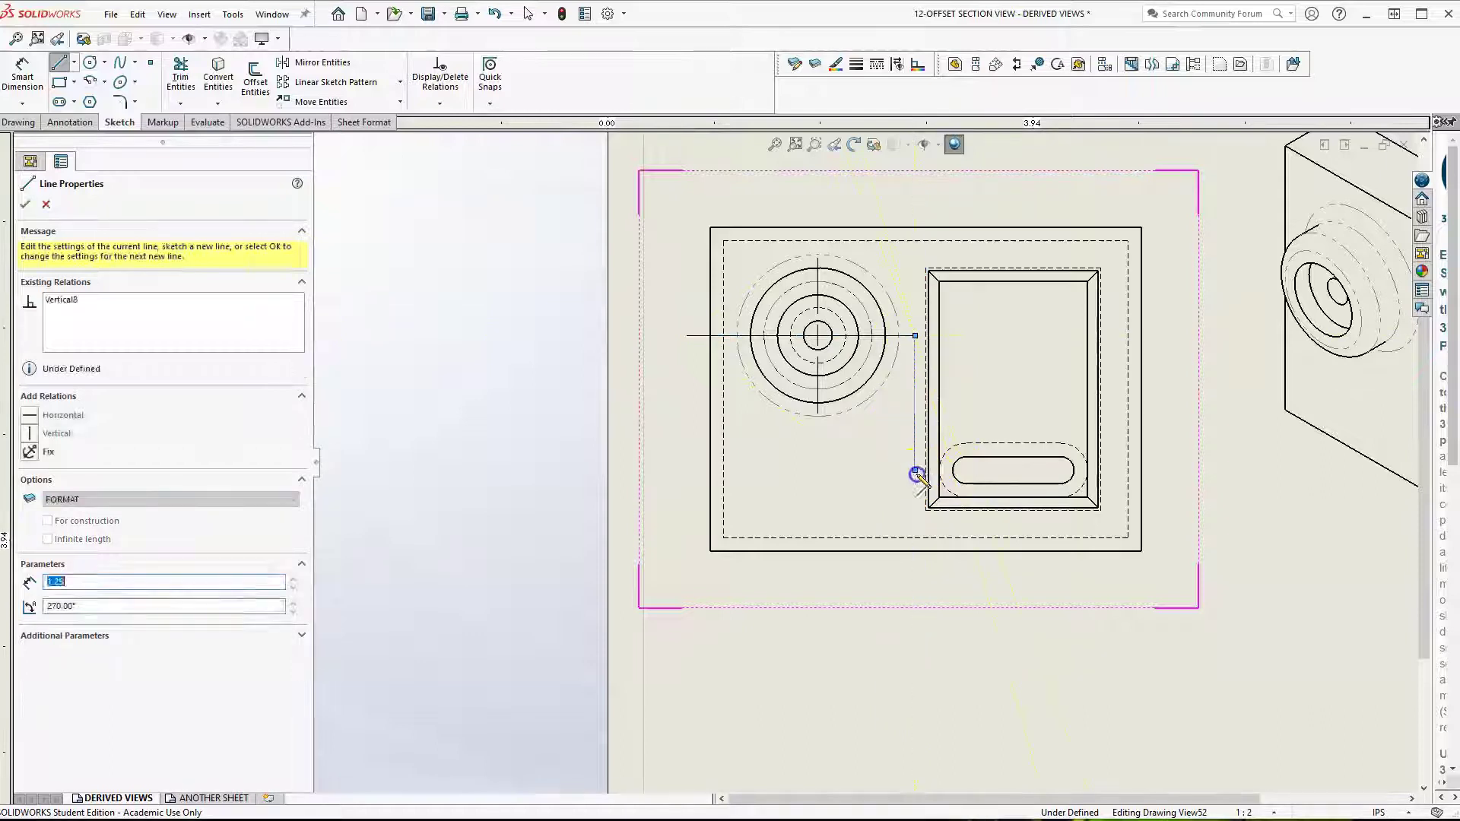
pyautogui.click(1169, 471)
pyautogui.press('Escape')
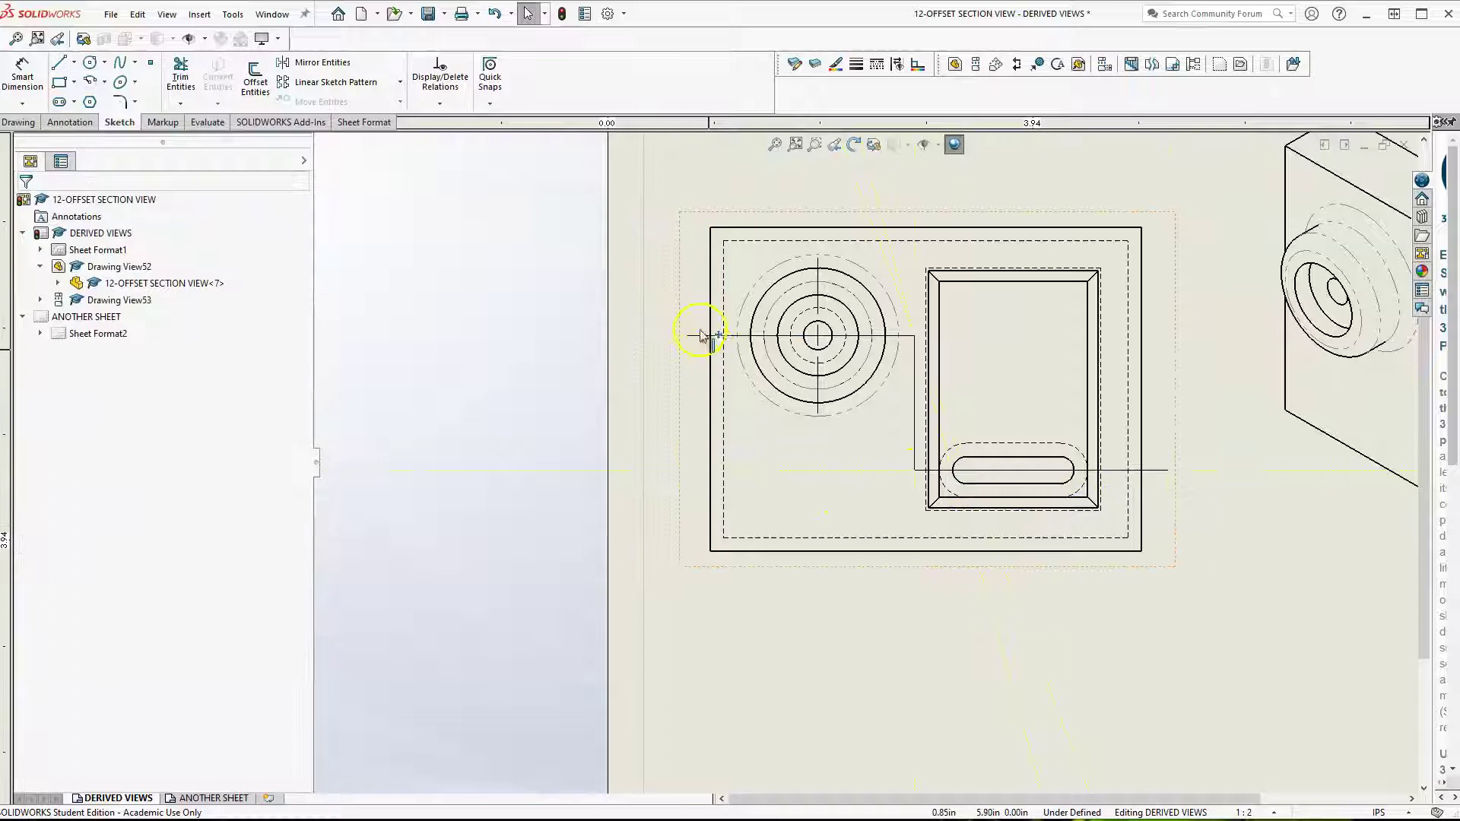
pyautogui.click(695, 335)
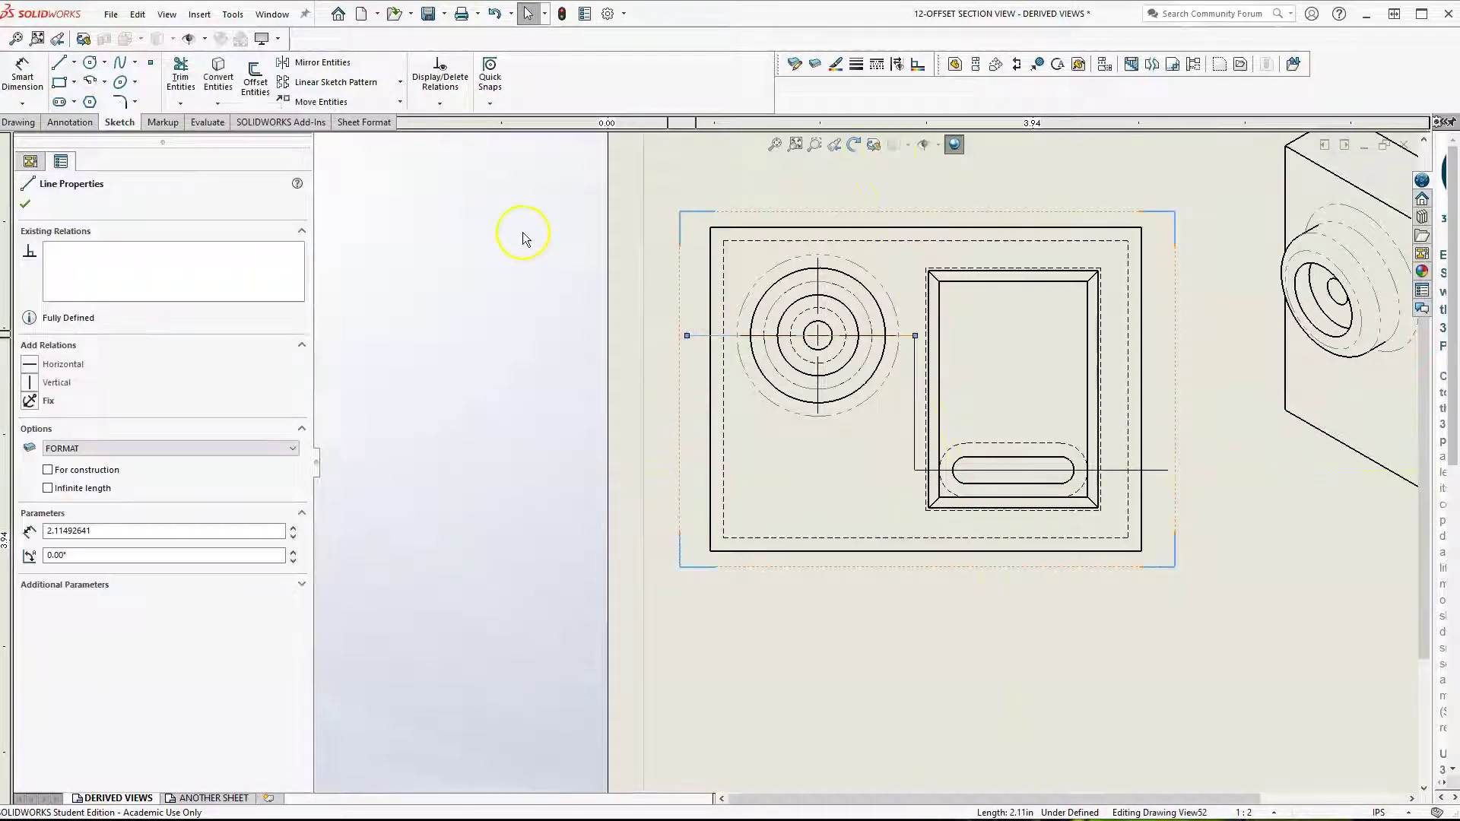
# Create a standard section view AF-AF from the new stepped line.
pyautogui.click(23, 123)
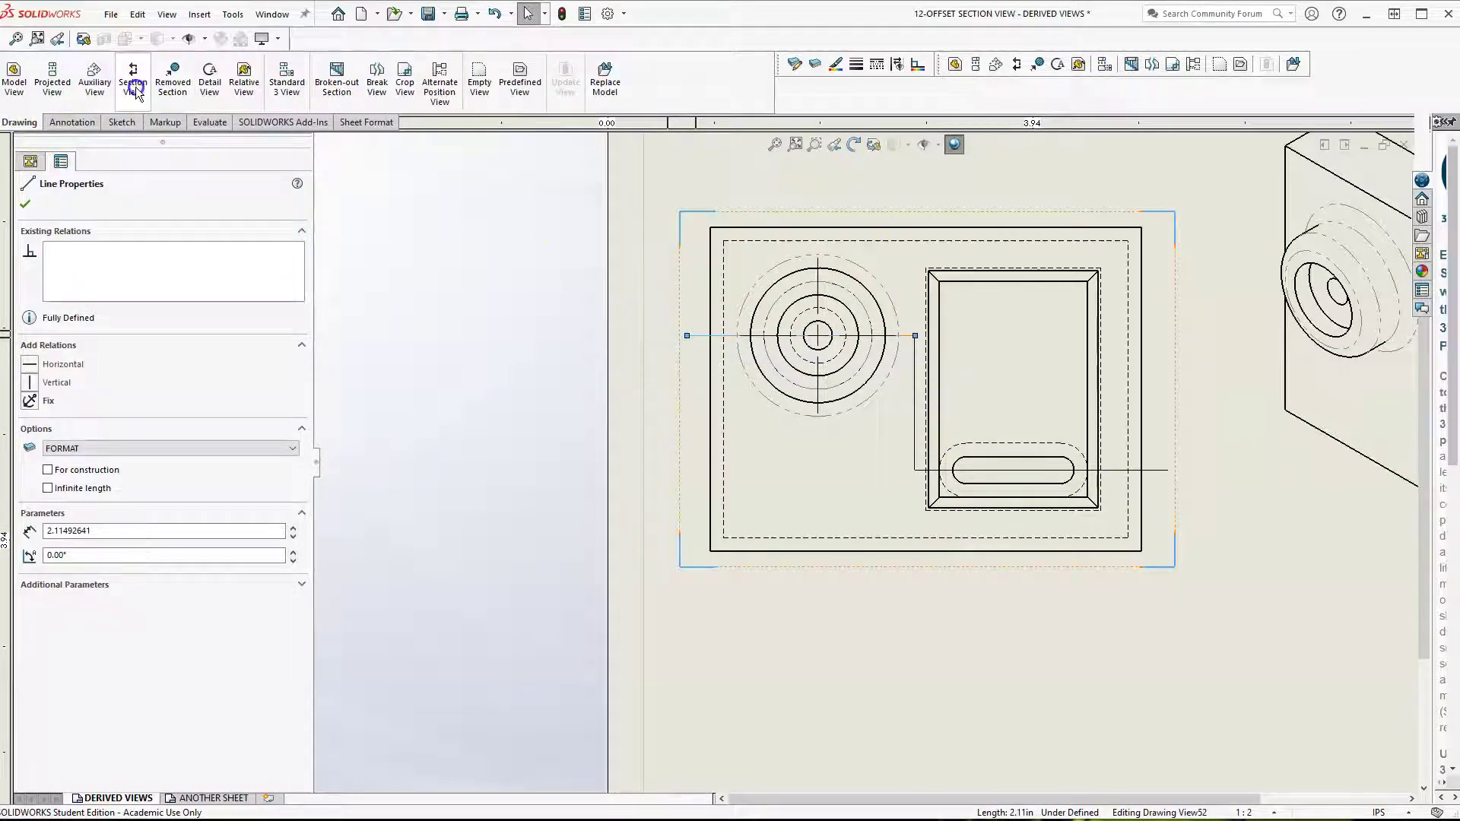
pyautogui.click(135, 87)
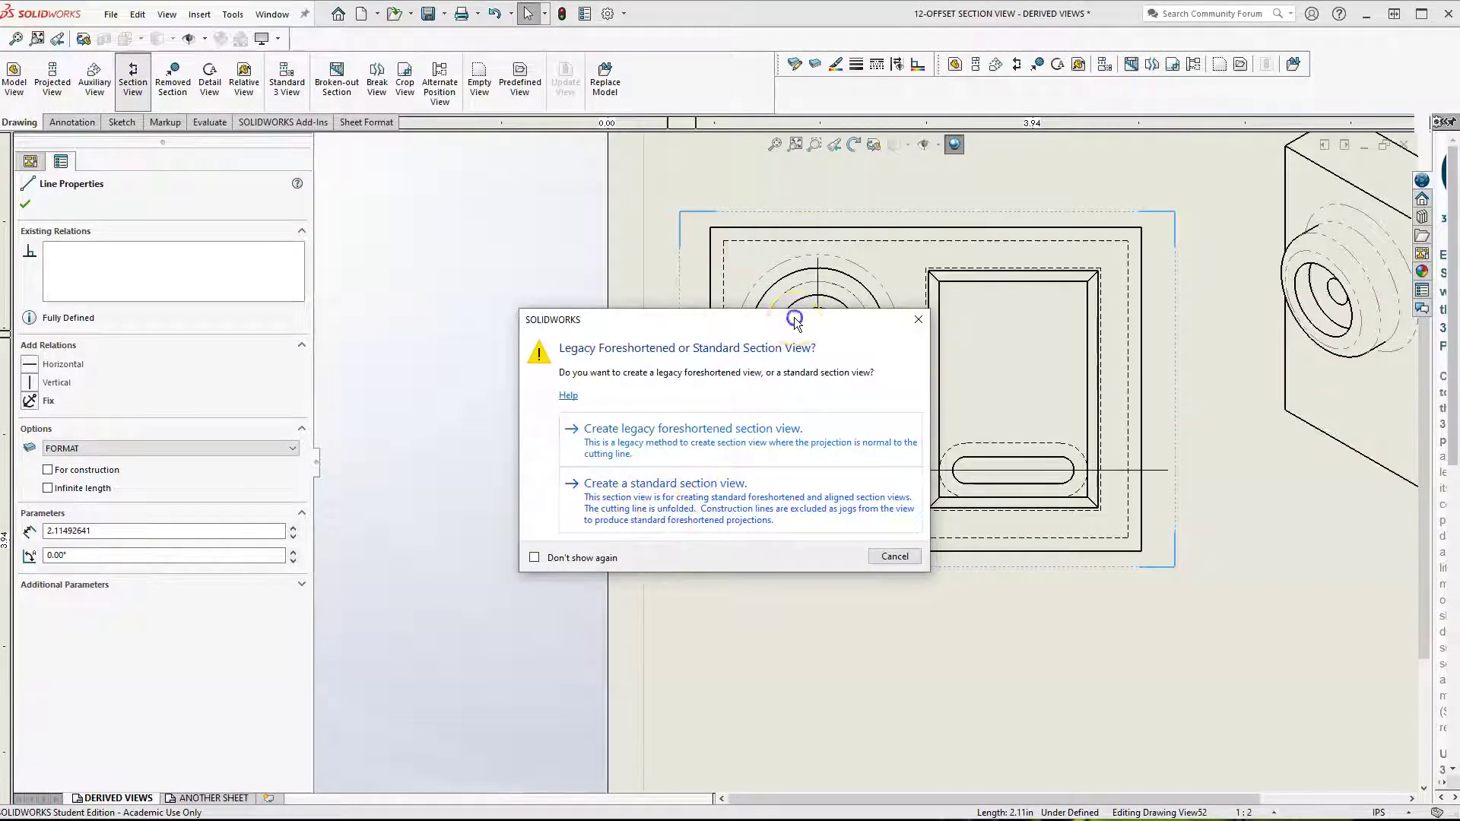
pyautogui.moveTo(794, 322); pyautogui.dragTo(602, 360)
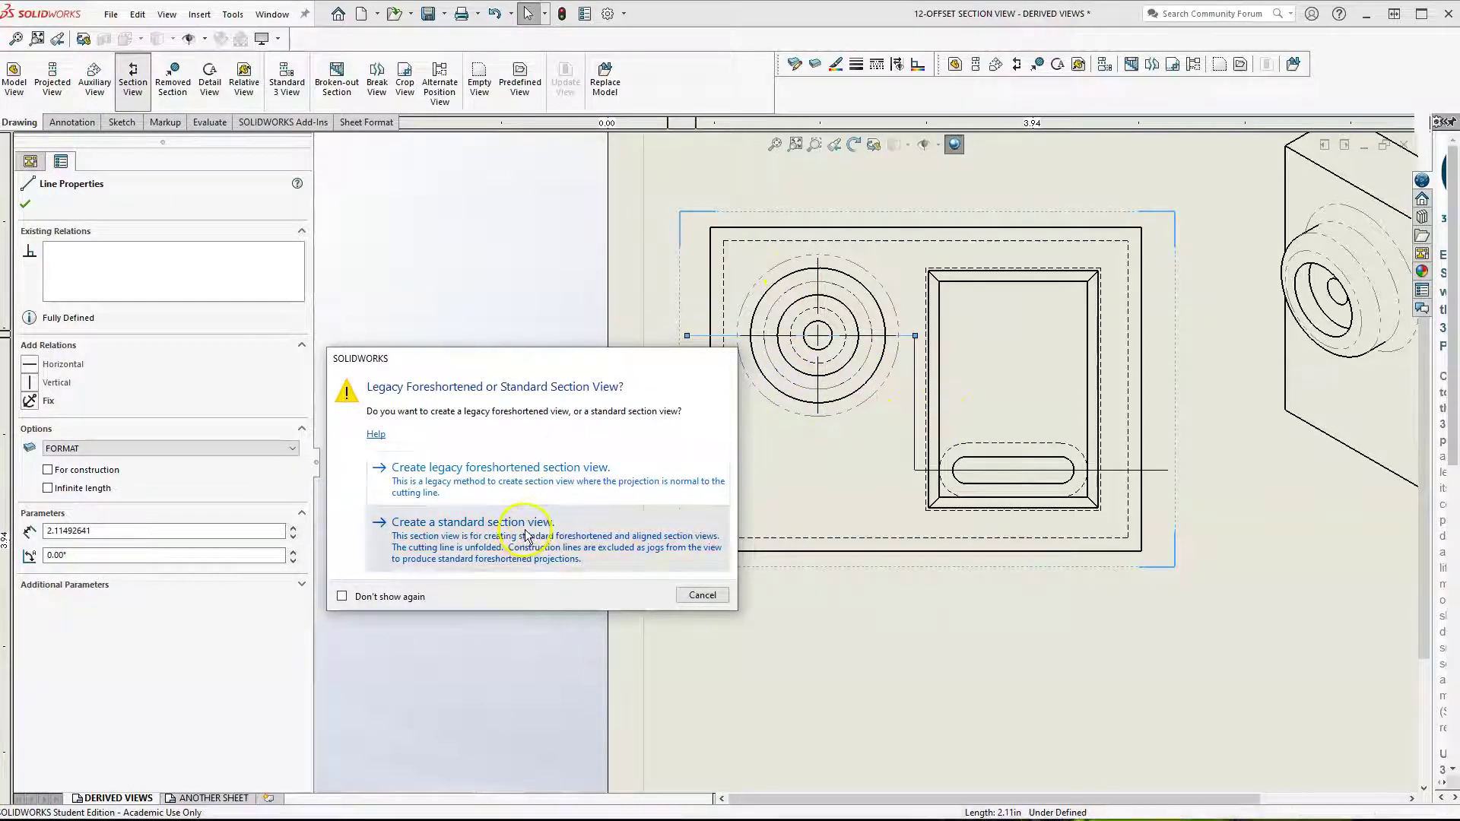
pyautogui.click(471, 523)
# Place section AF-AF below the front view, flip its direction, and select its cutting line.
pyautogui.click(844, 691)
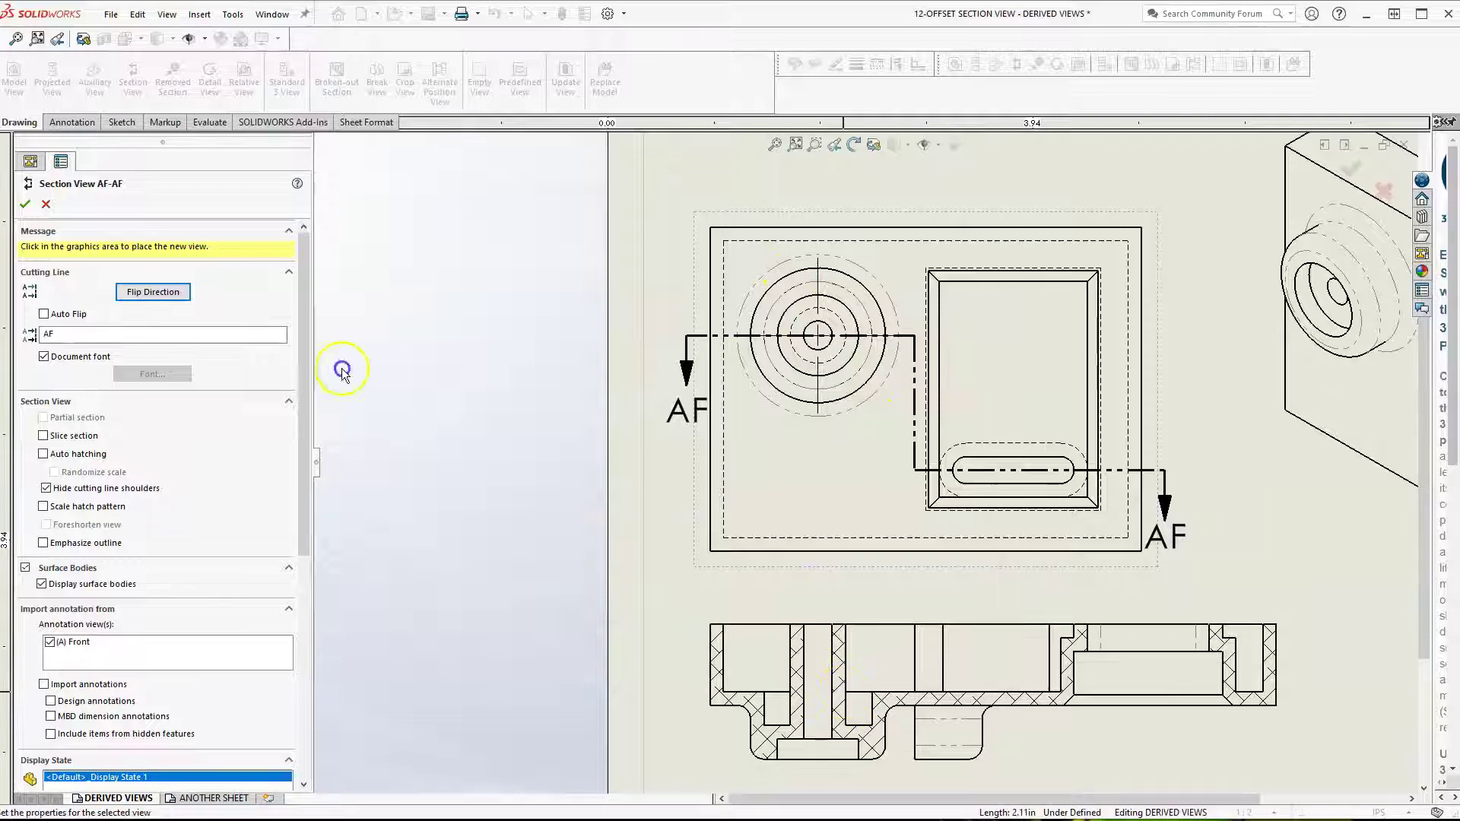
pyautogui.click(169, 251)
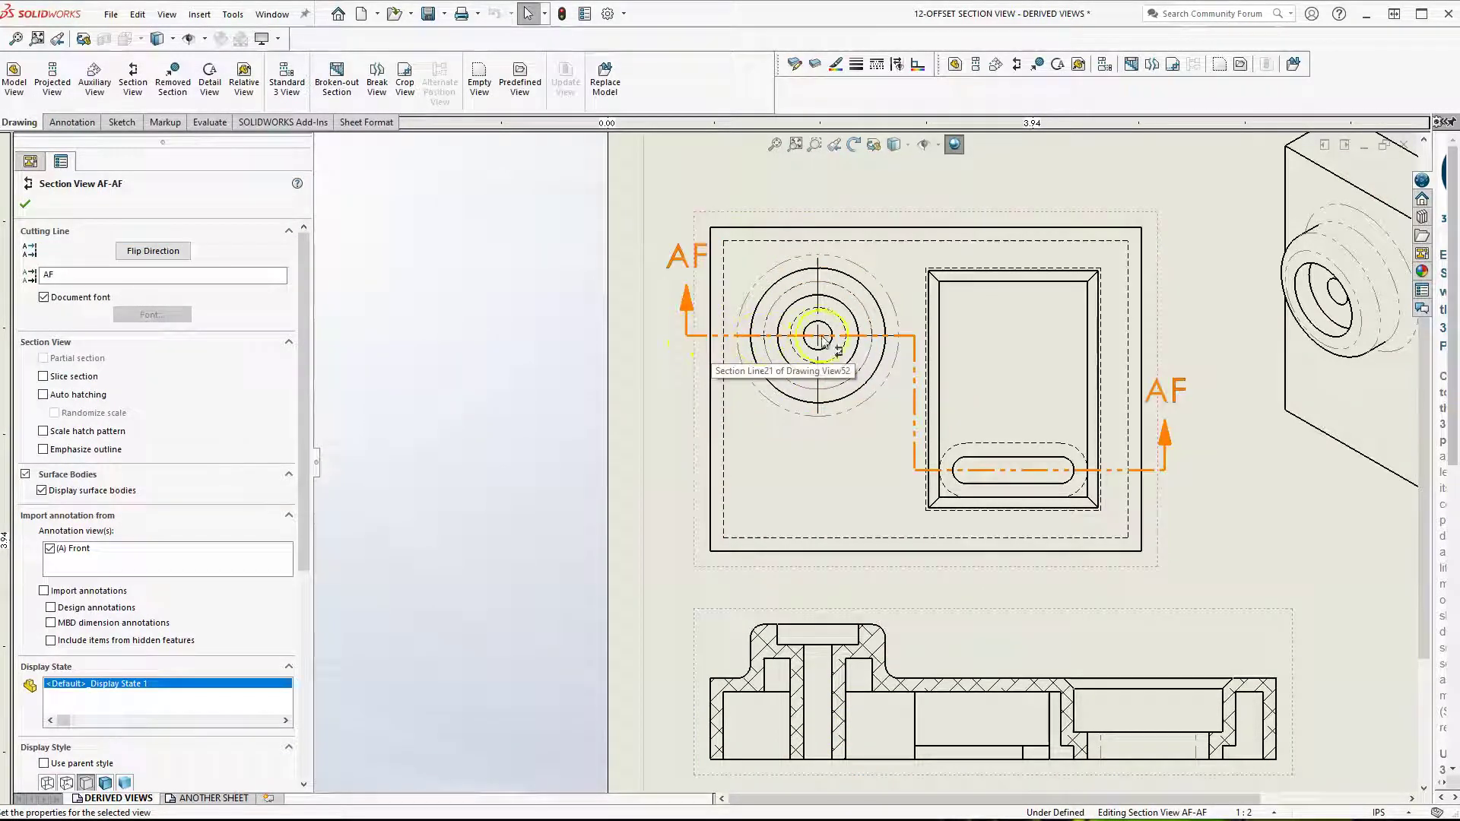
pyautogui.click(912, 473)
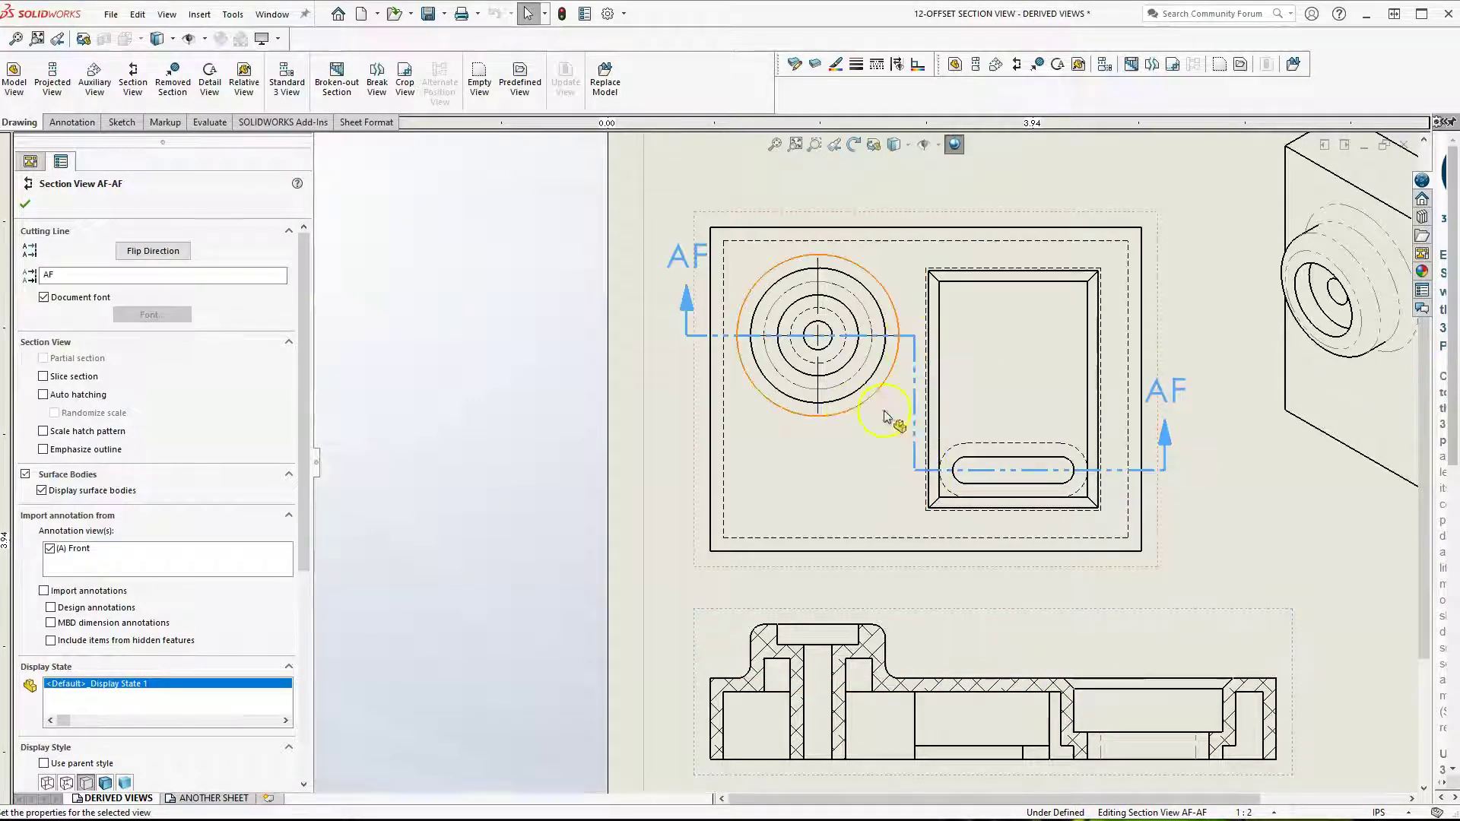
pyautogui.click(914, 434)
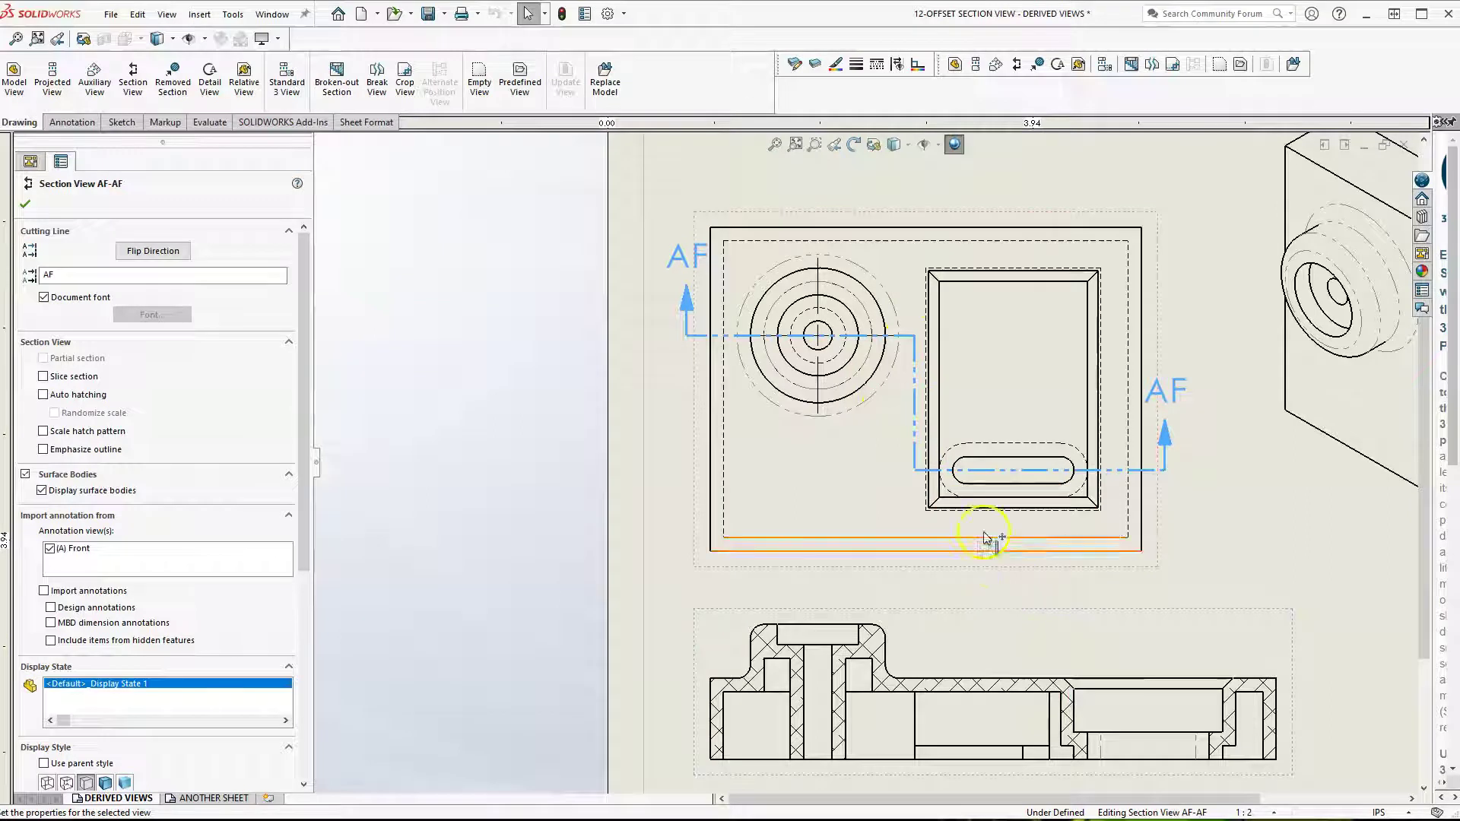